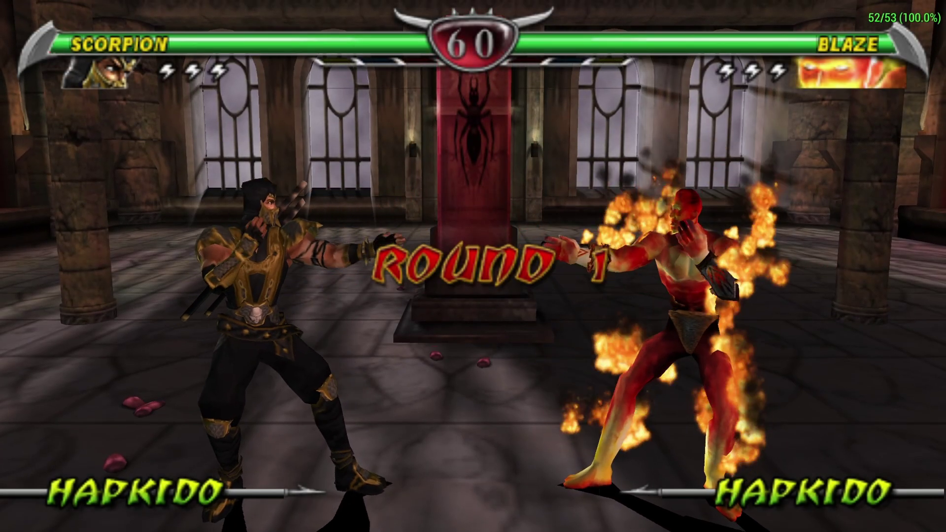
key("Right")
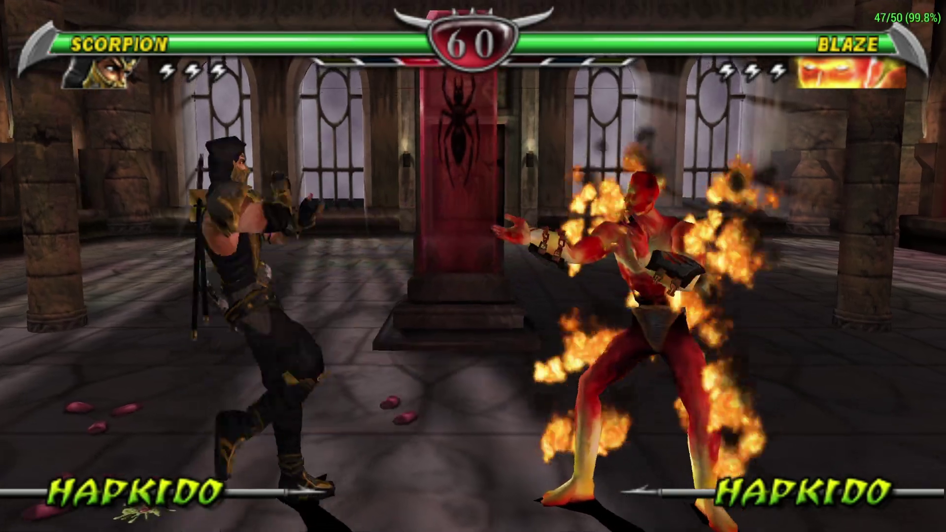
key("x")
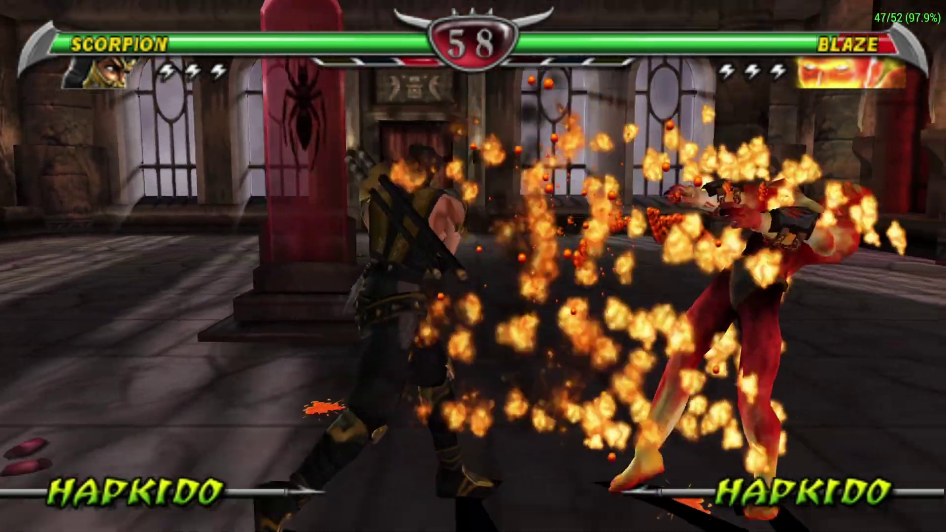
key("x")
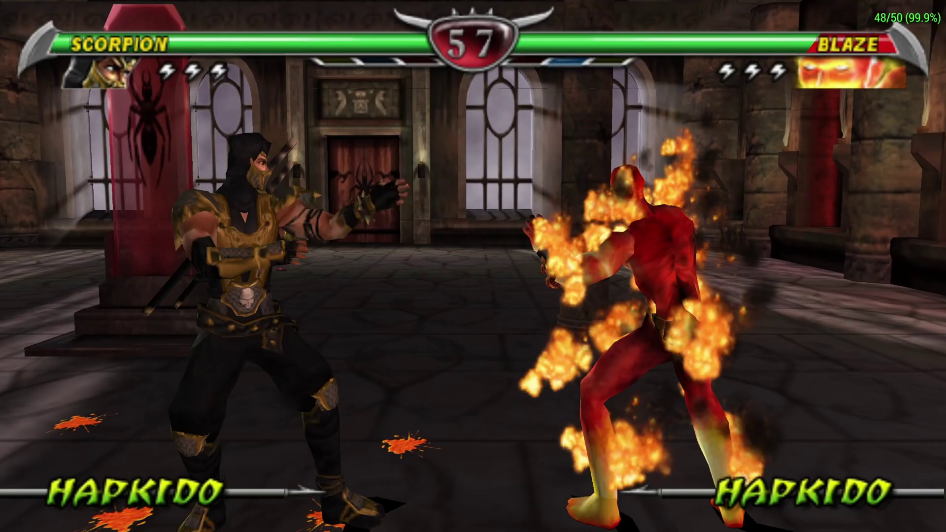
key("Right")
key("x")
key("q")
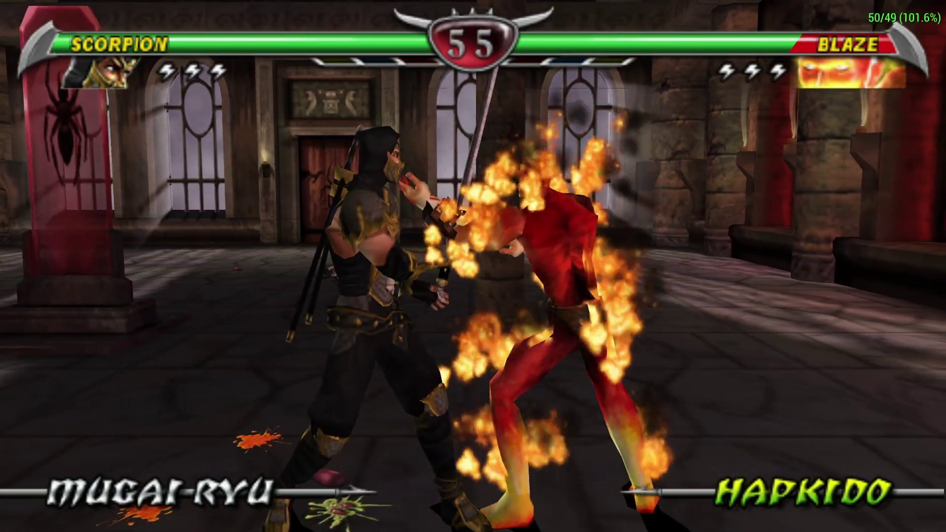
key("x")
key("x")
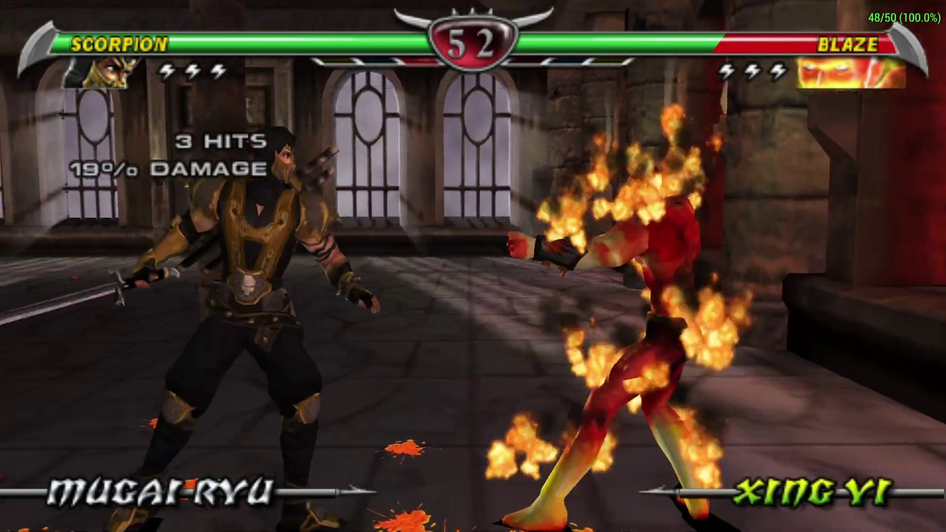
key("x")
key("x")
key("x")
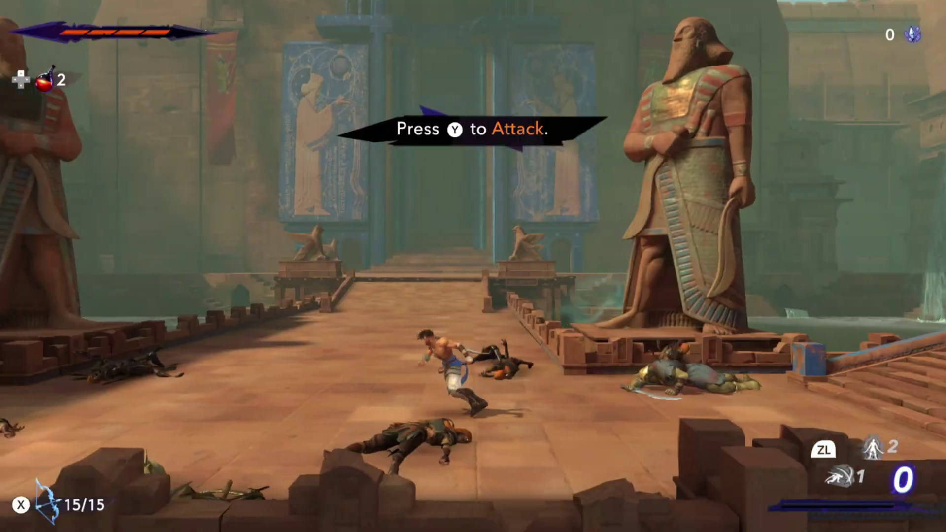
key("y")
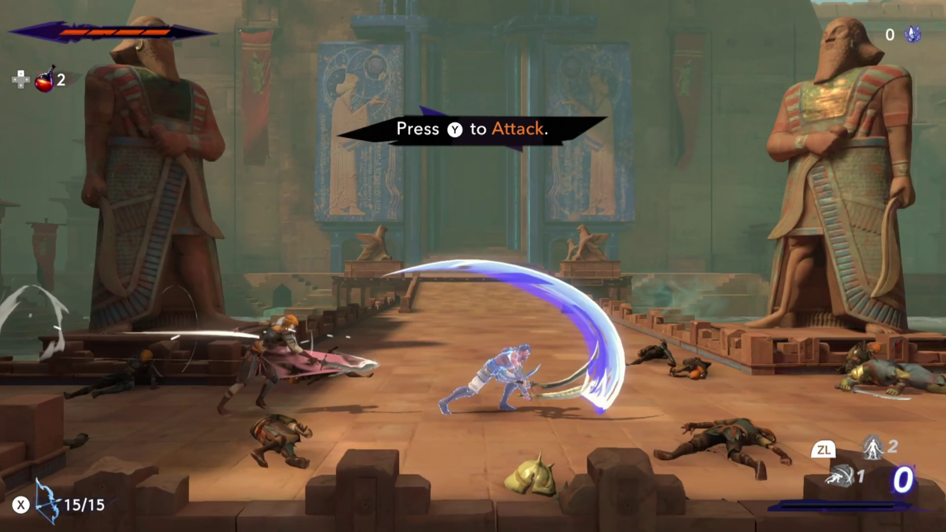
key("y")
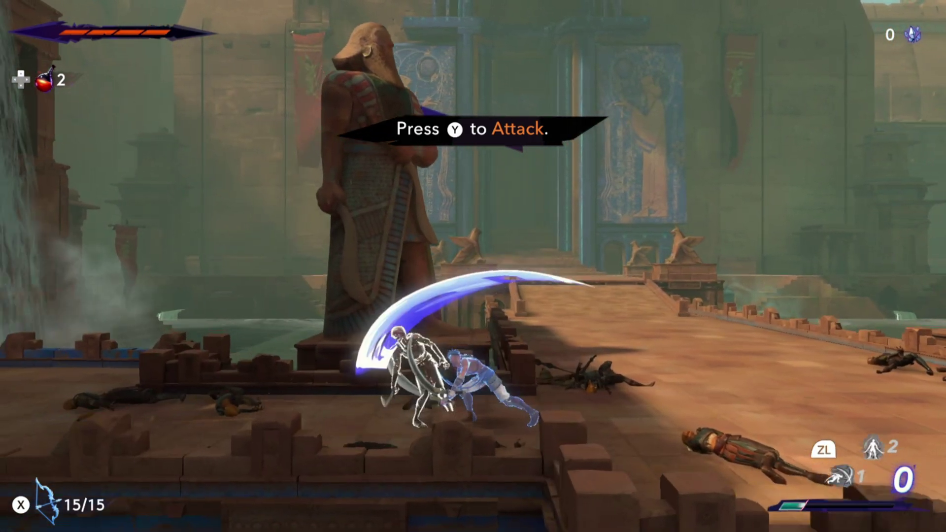
key("y")
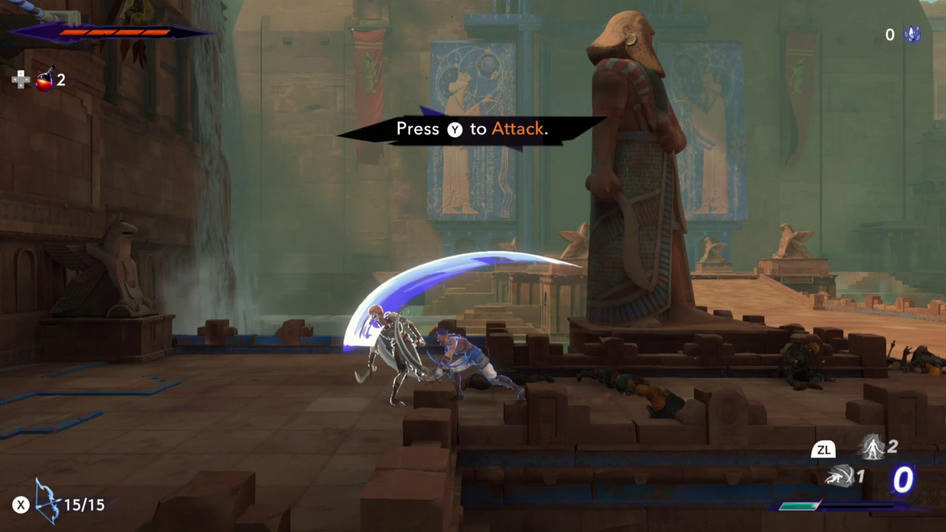
key("y")
key("b")
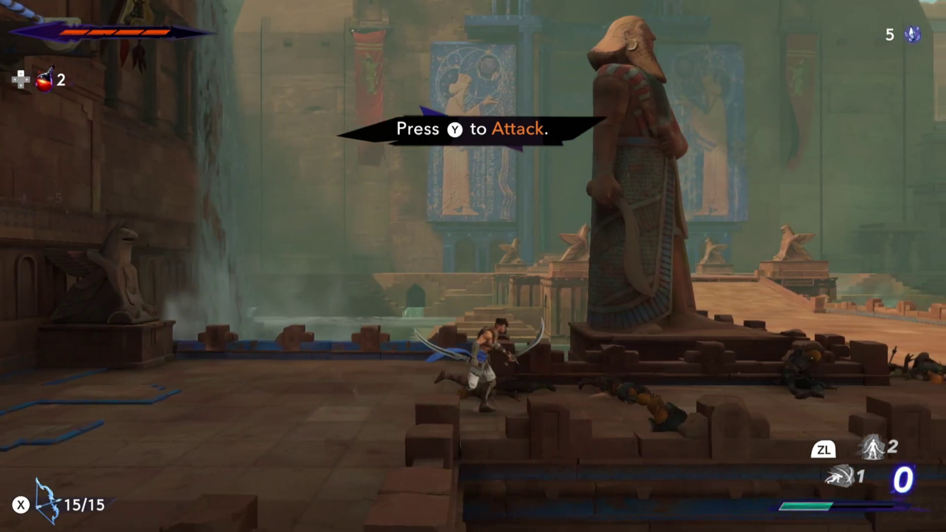
key("b")
key("Right")
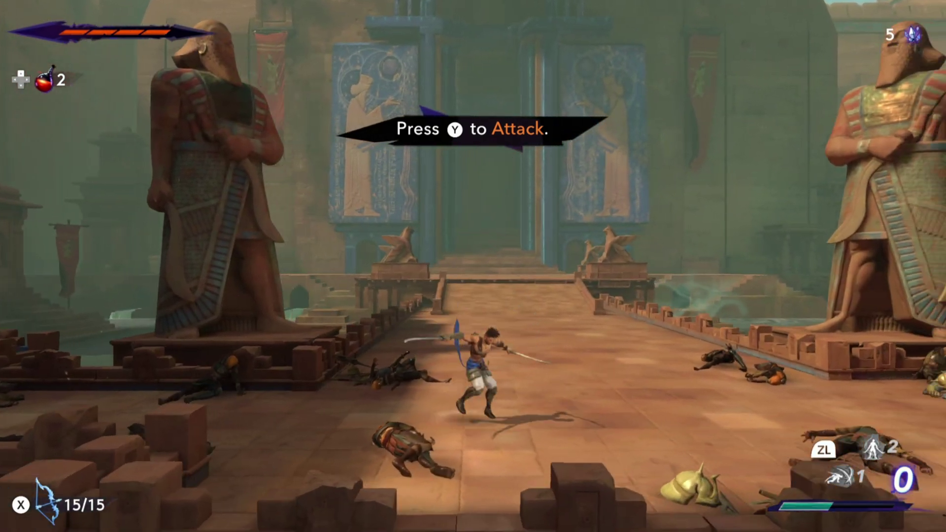
key("Right")
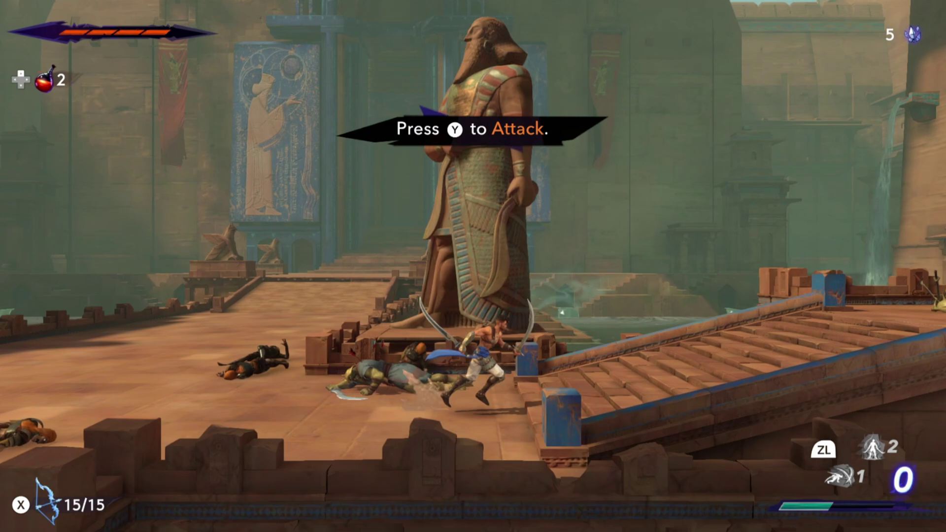
key("x")
key("Right")
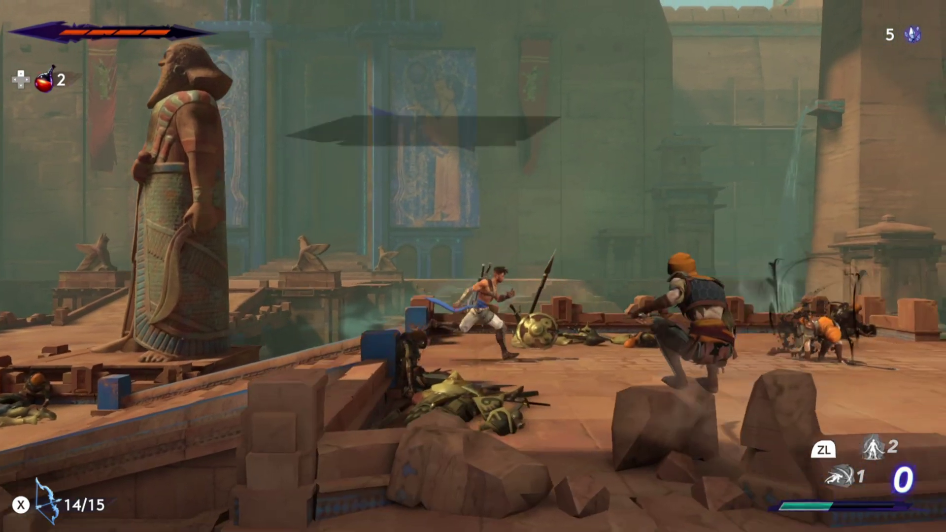
key("x")
key("x")
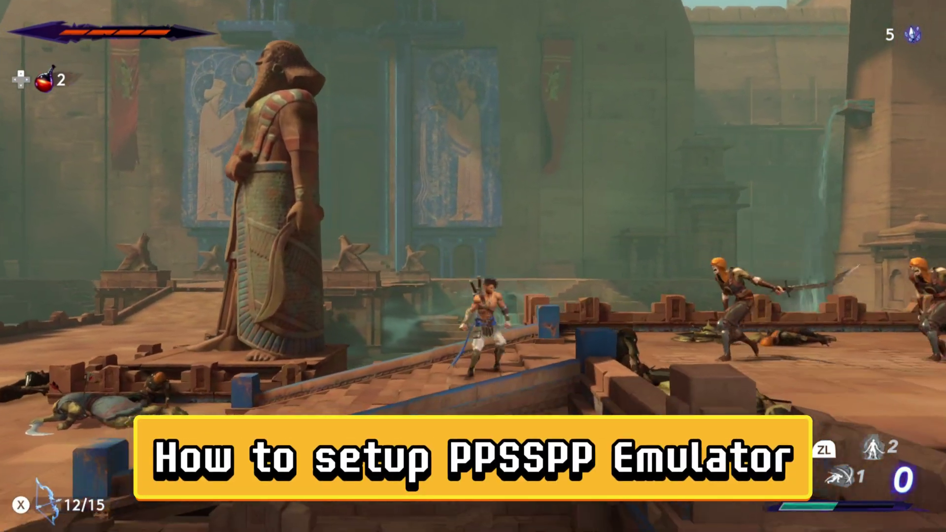
key("z")
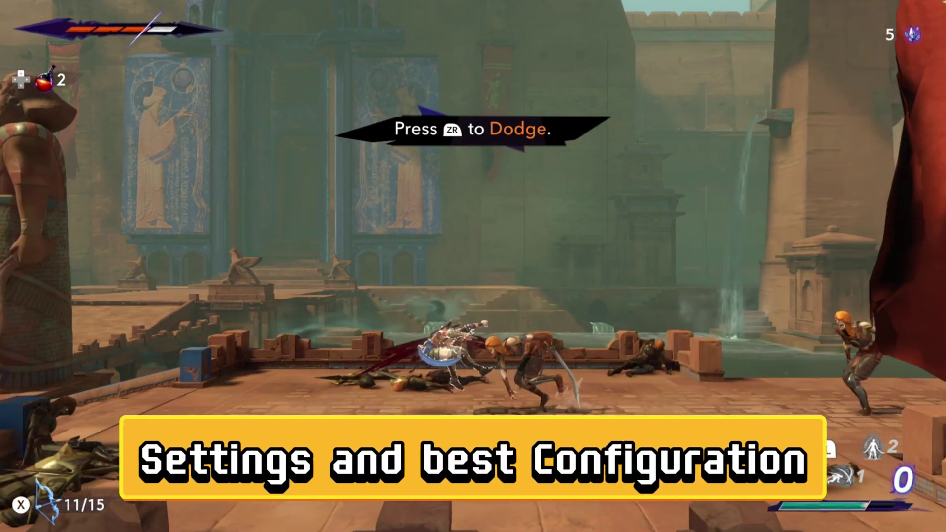
key("z")
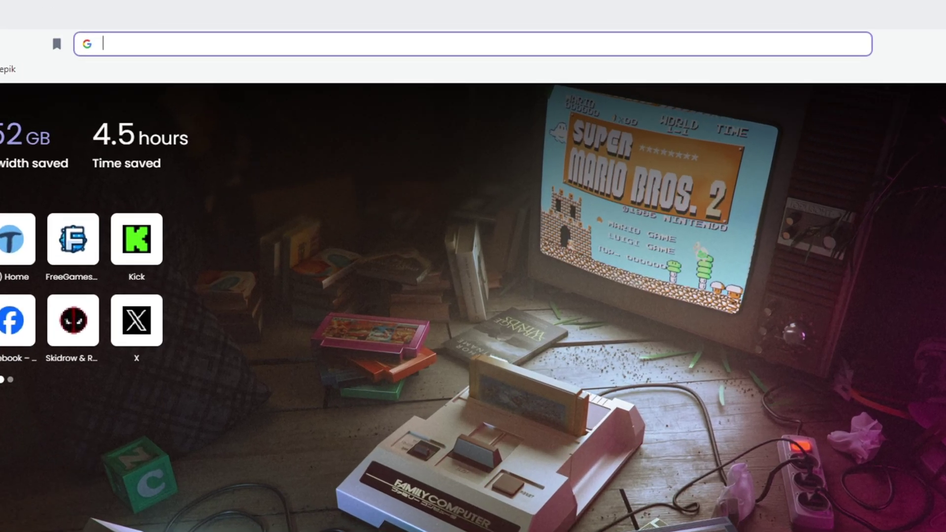
Go to ppsspp.org in the browser and open the site's download page
type("ppsspp")
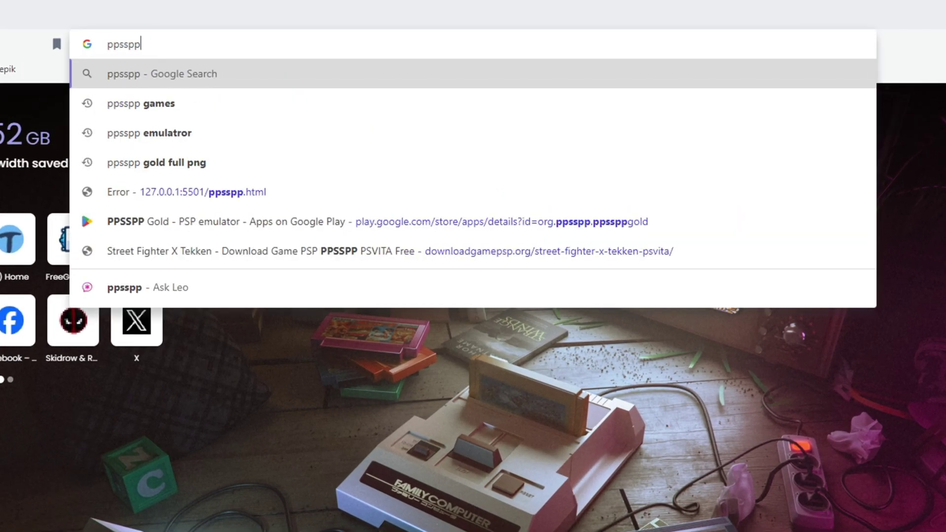
type(".org")
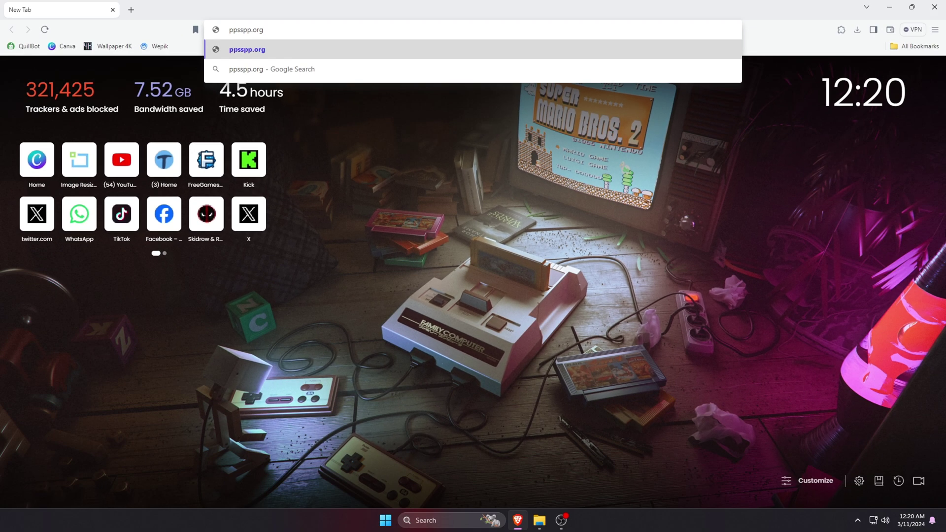
key("Return")
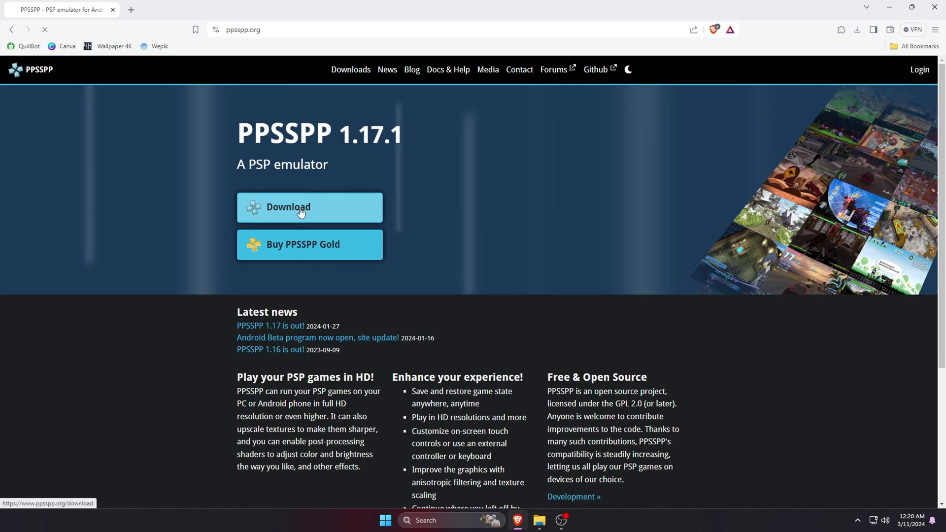
left_click(389, 198)
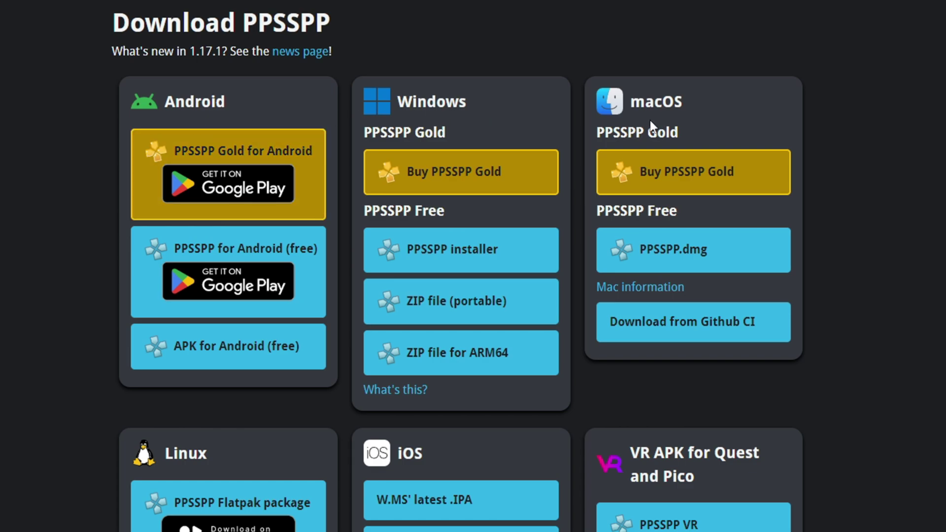
Download the free PPSSPP installer for Windows as PPSSPPSetup.exe into the Downloads\Programs folder
scroll(229, 404, "down", 2)
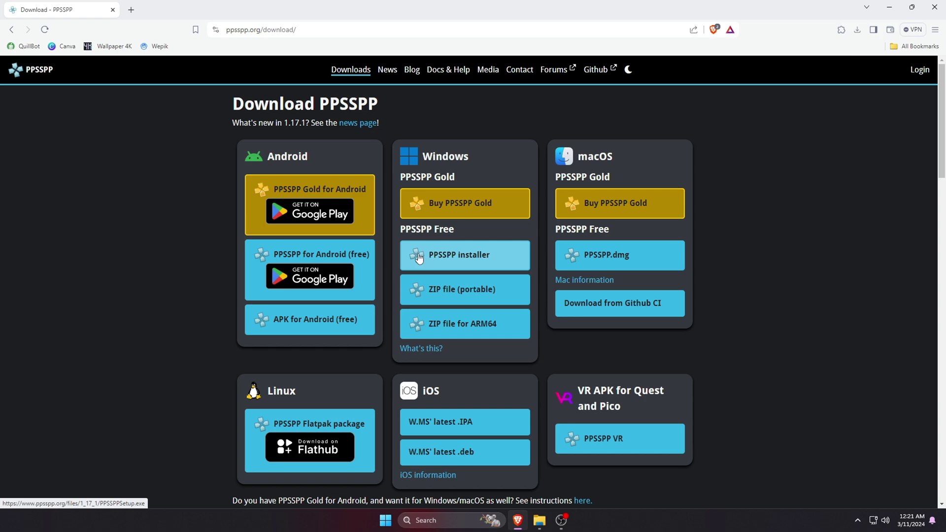
left_click(448, 261)
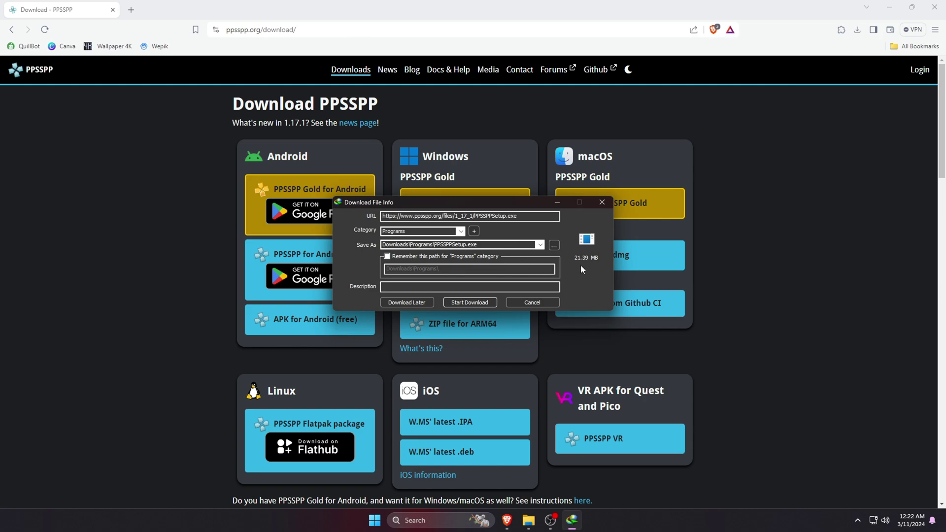
left_click(472, 302)
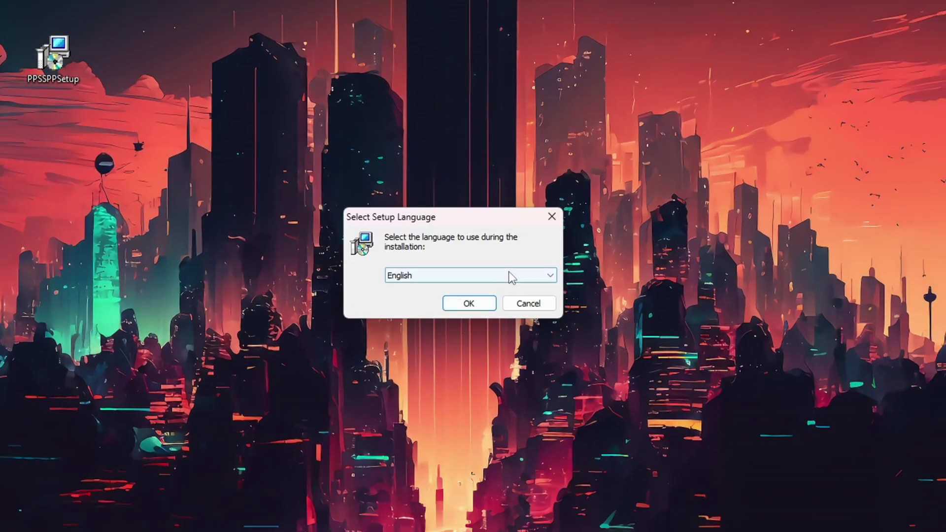
Install PPSSPP with English as the setup language into C:\Program Files\PPSSPP and launch it on finishing
left_click(607, 343)
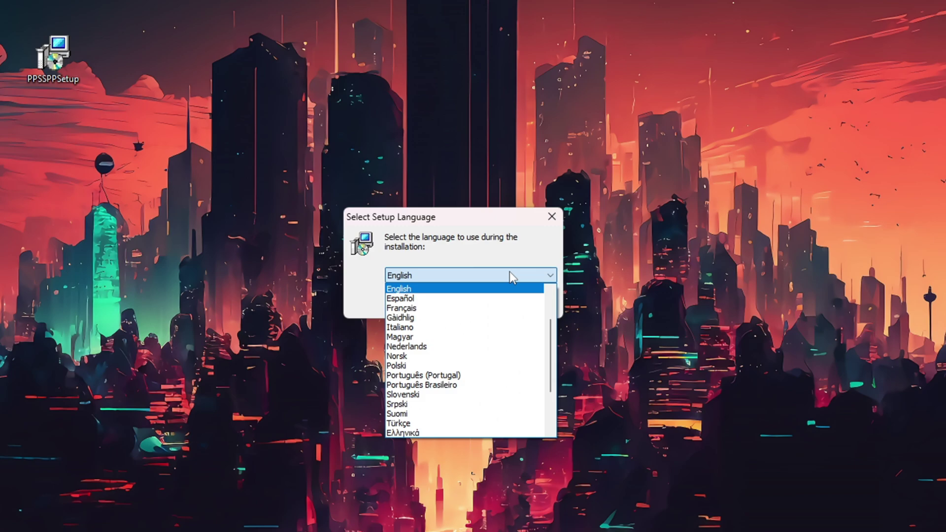
left_click(469, 289)
left_click(467, 301)
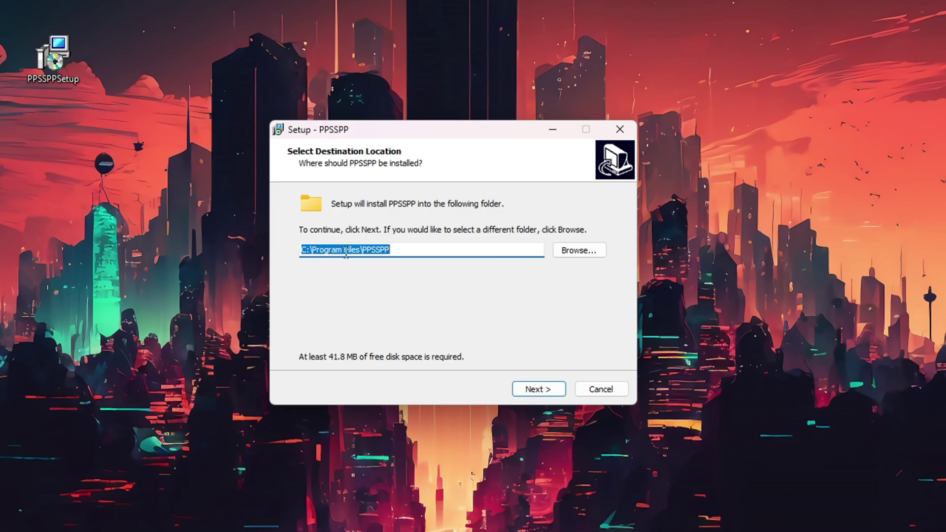
left_click(537, 389)
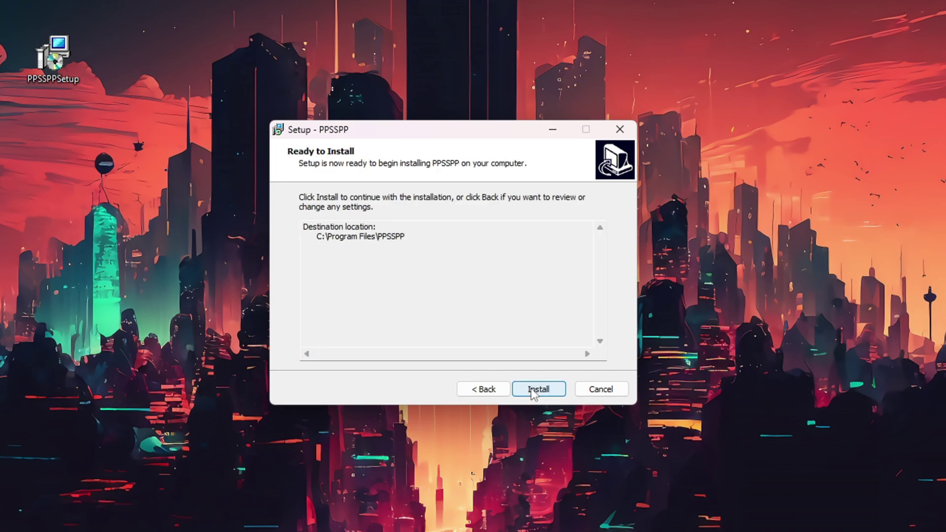
left_click(536, 390)
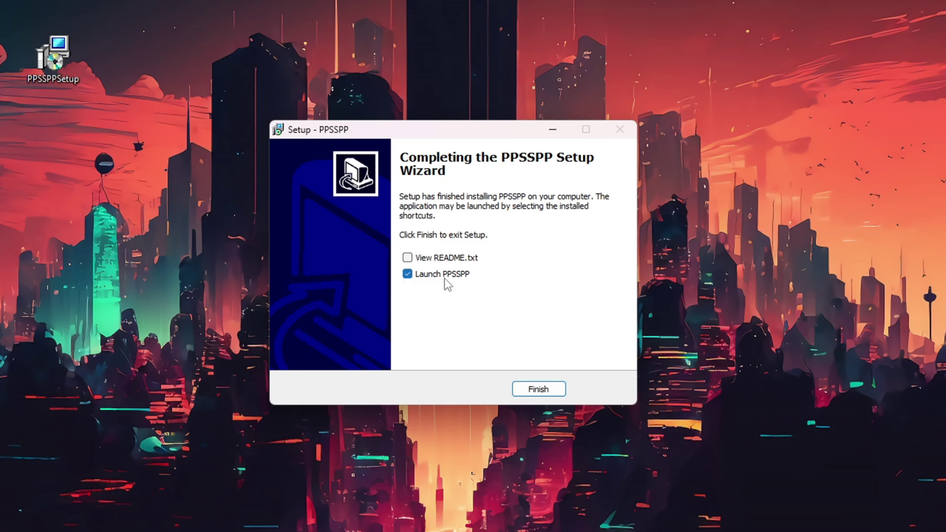
left_click(535, 390)
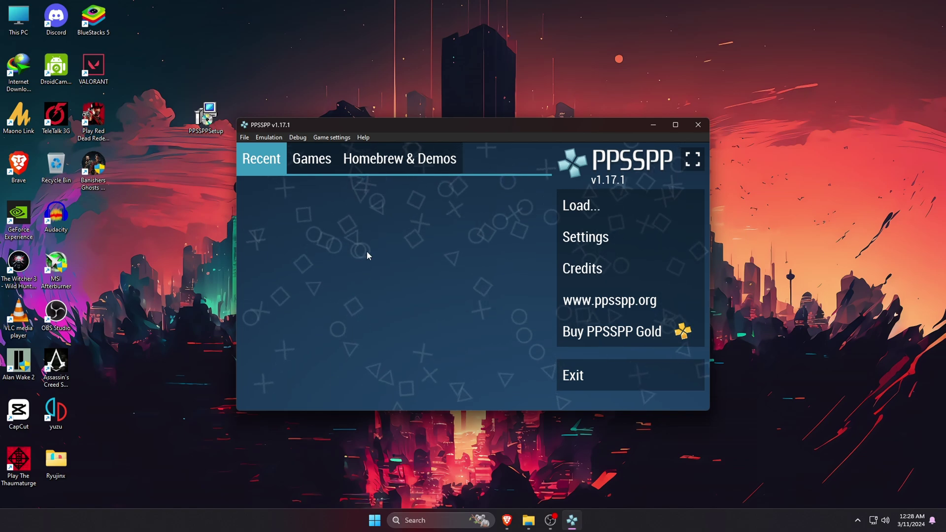
Switch PPSSPP to full screen and set the graphics rendering backend to OpenGL
left_click(693, 159)
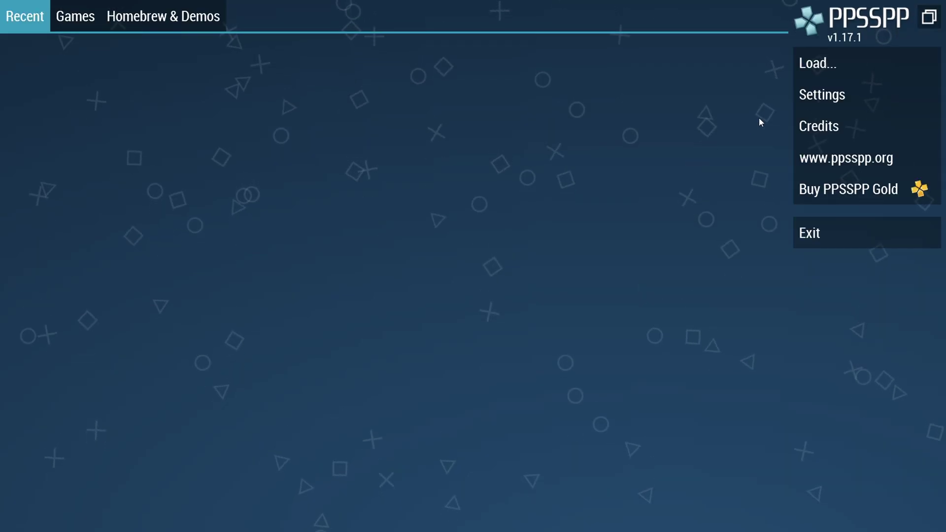
left_click(826, 97)
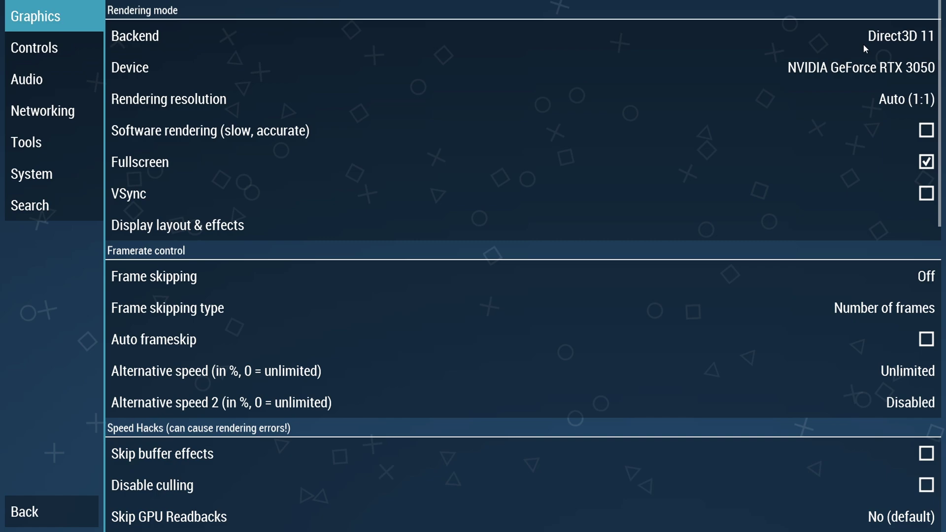
left_click(884, 39)
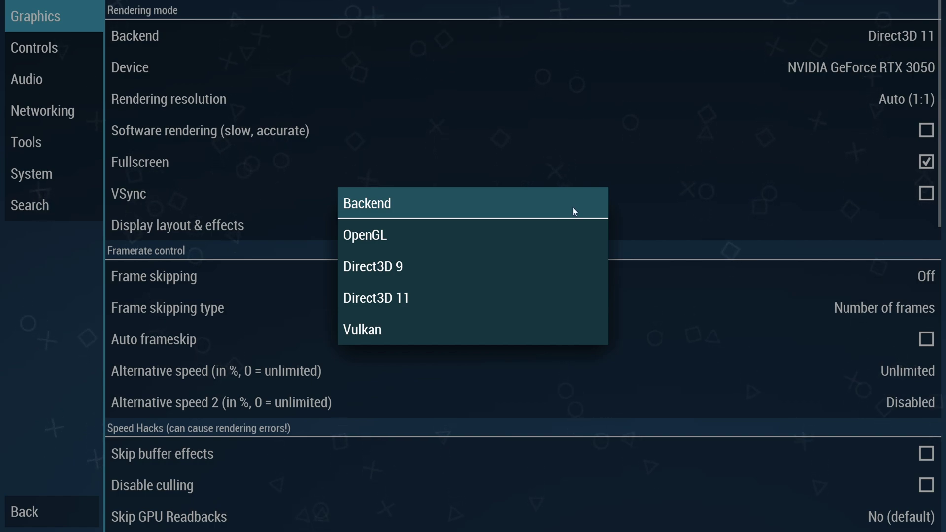
left_click(392, 245)
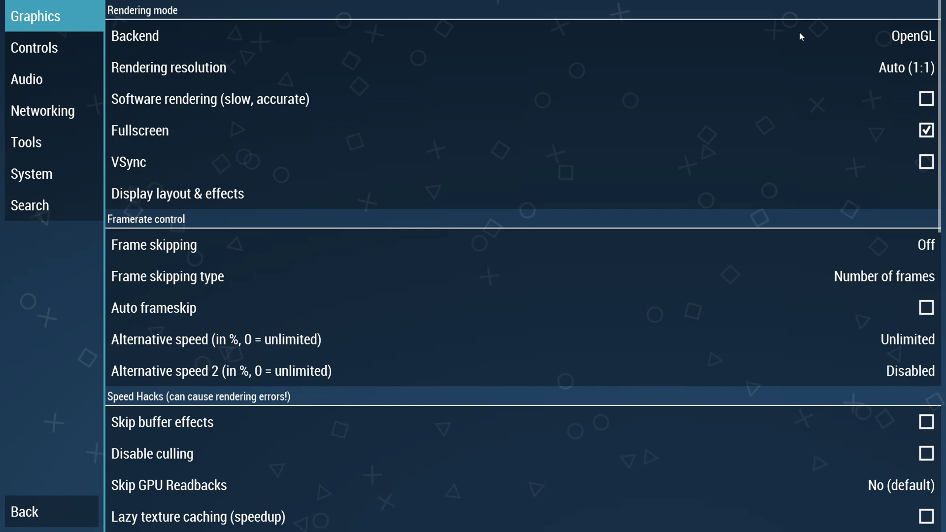
Set the rendering resolution to 4x PSP (1080p) and enable VSync
left_click(885, 73)
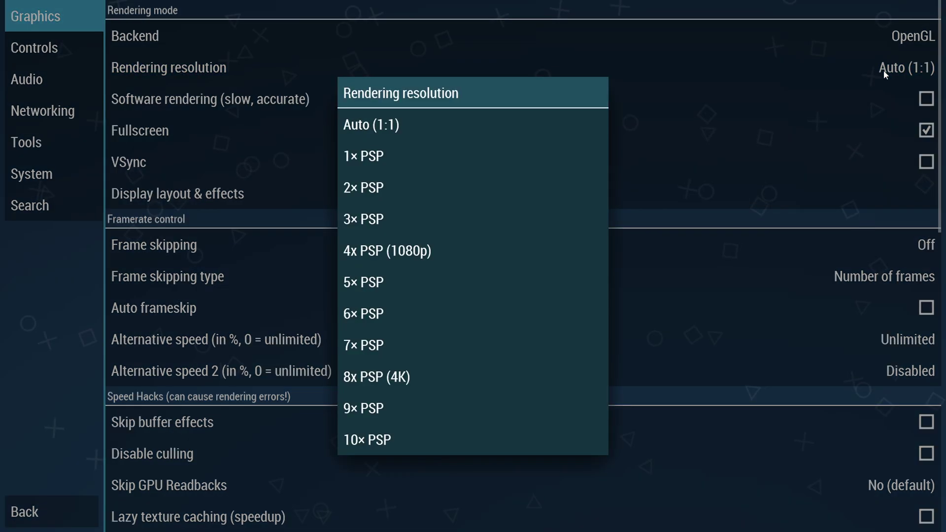
left_click(380, 256)
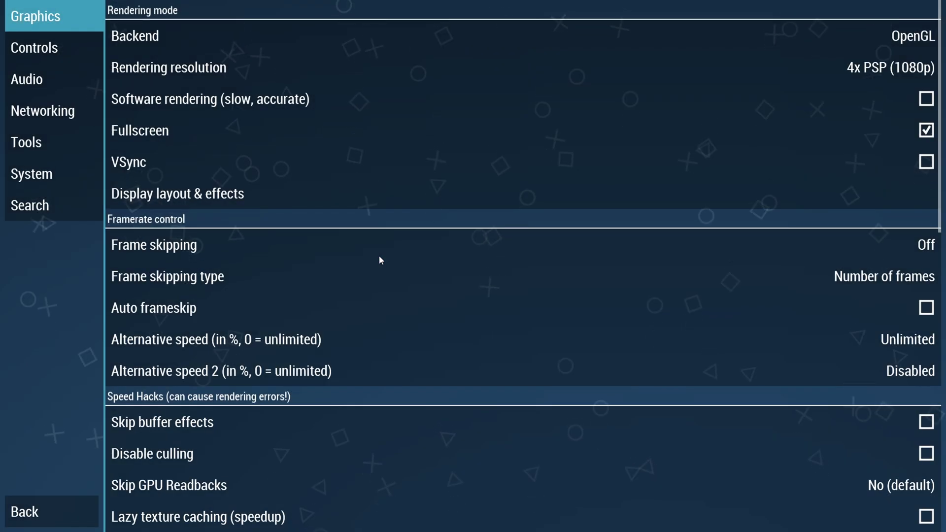
left_click(926, 162)
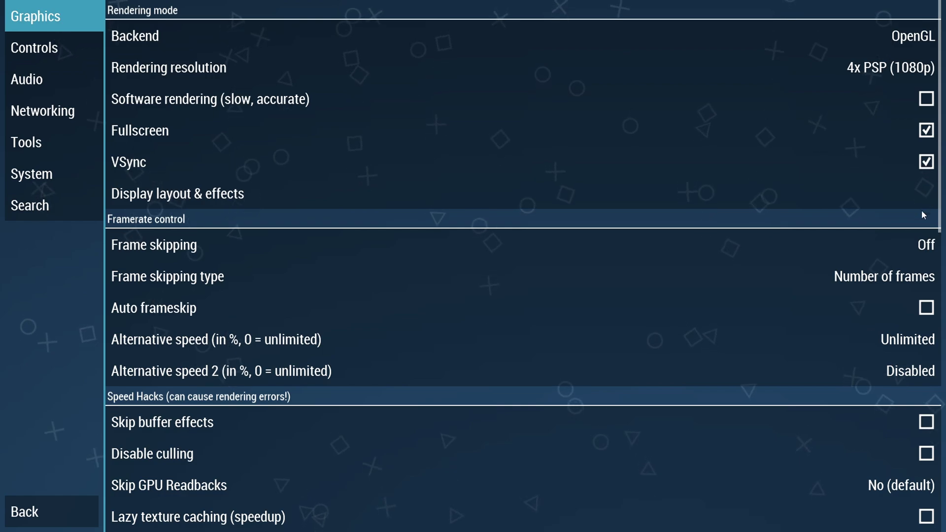
Enable auto frameskip in the framerate settings and turn on the FPS counter and speed display overlays
left_click(928, 309)
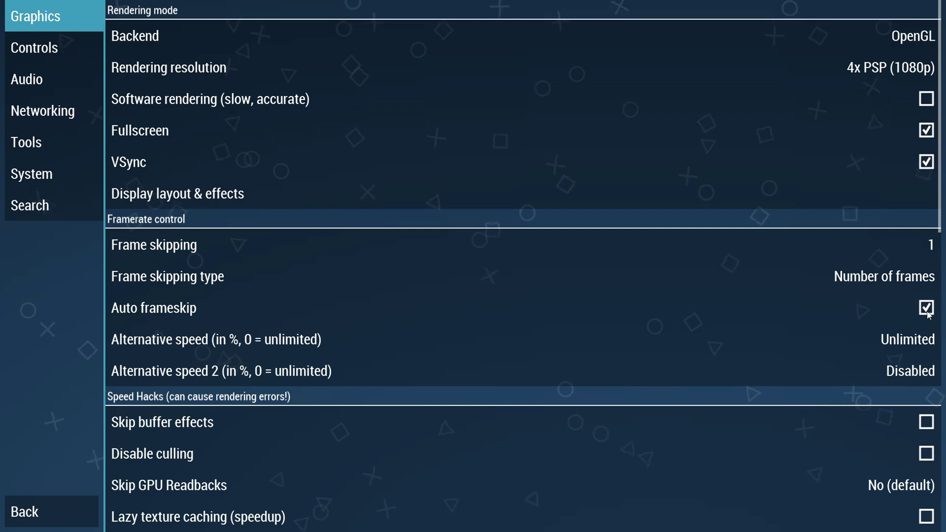
scroll(928, 314, "down", 10)
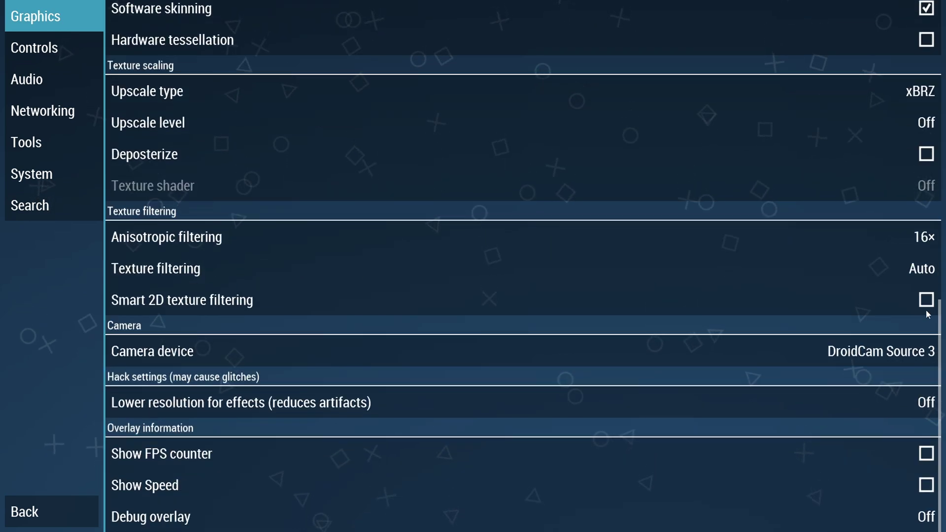
left_click(928, 455)
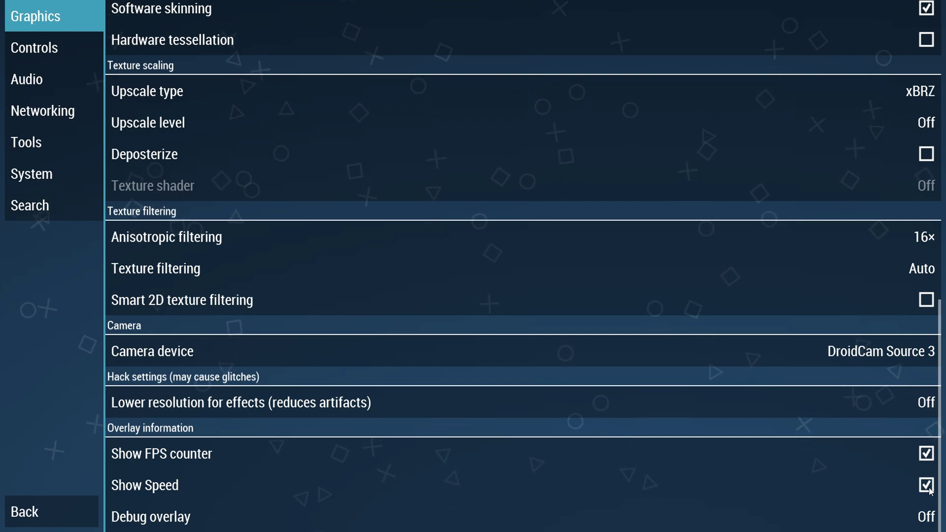
Examine the keyboard and gamepad bindings in the control mapping and return to the settings
left_click(47, 53)
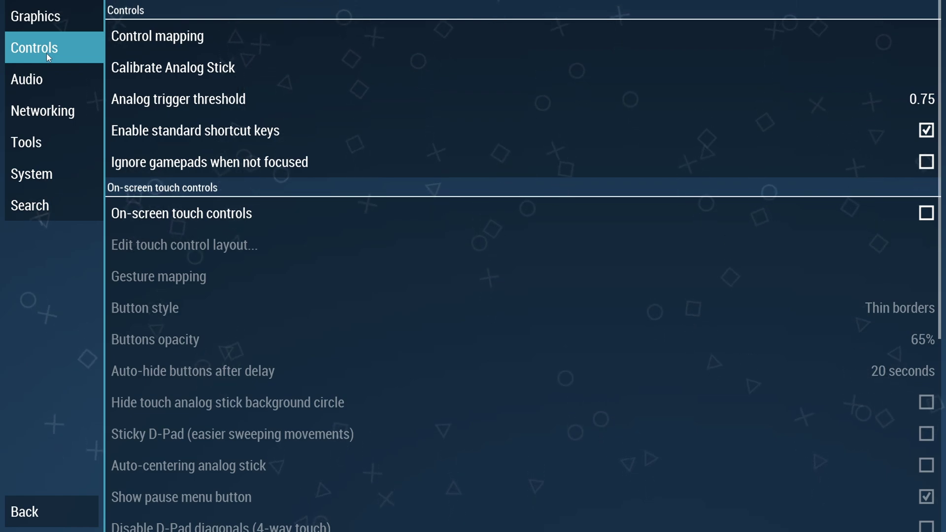
left_click(185, 44)
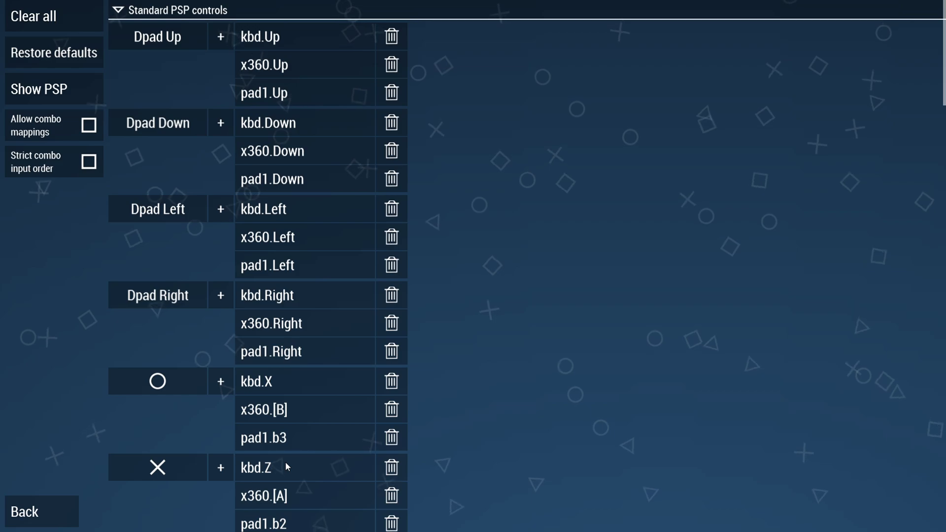
left_click(54, 513)
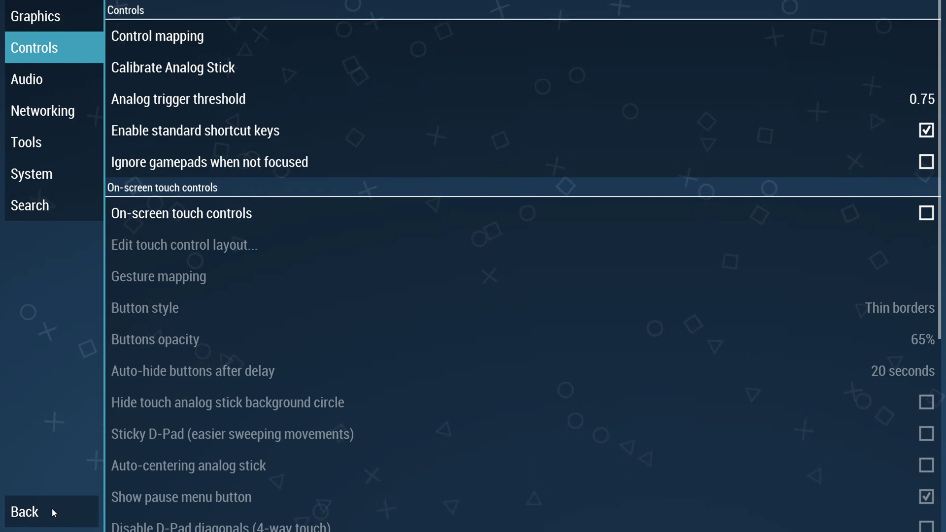
Review the audio and system settings, including the option to restore PPSSPP's defaults, and return to the home screen without restoring
left_click(48, 79)
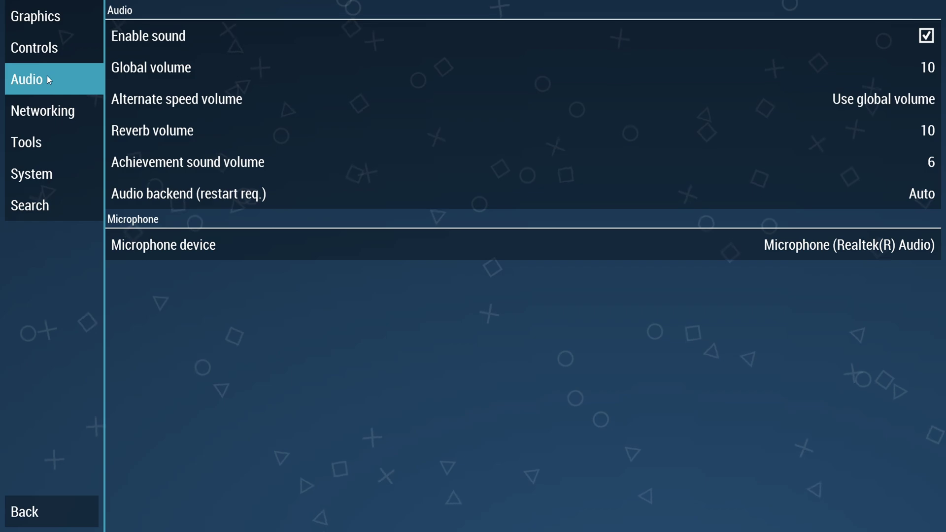
left_click(41, 186)
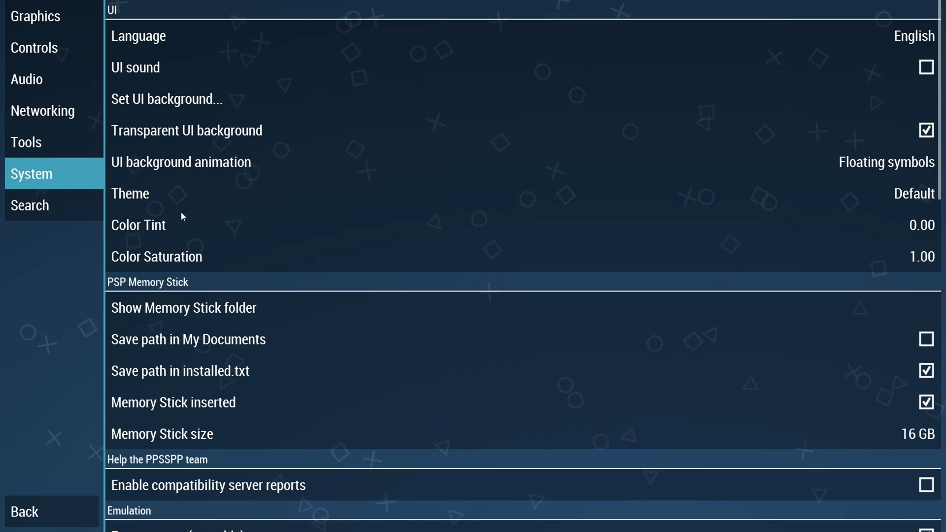
scroll(182, 211, "down", 5)
scroll(181, 216, "down", 3)
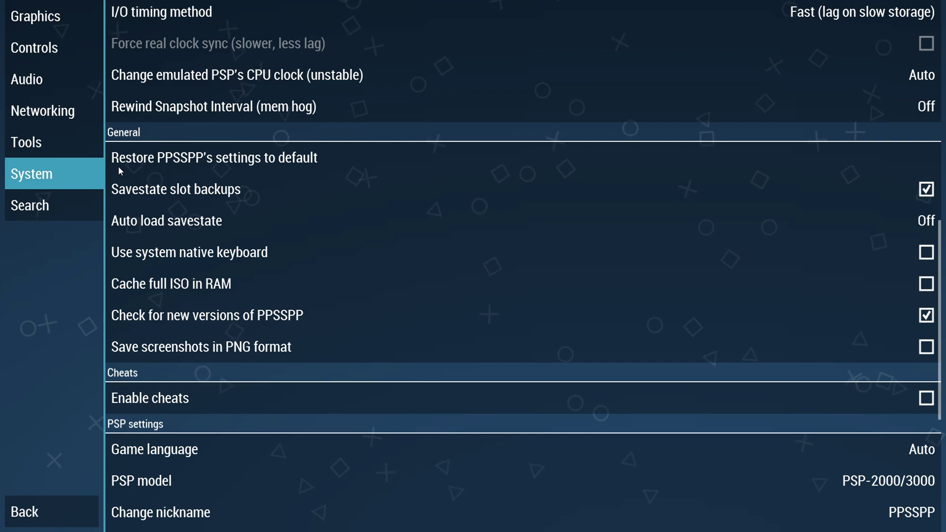
left_click(299, 165)
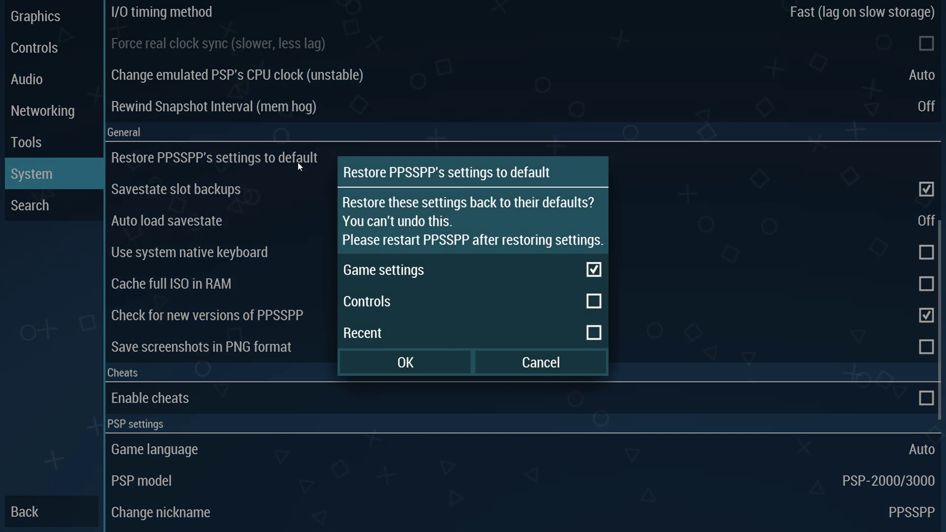
left_click(18, 522)
left_click(17, 523)
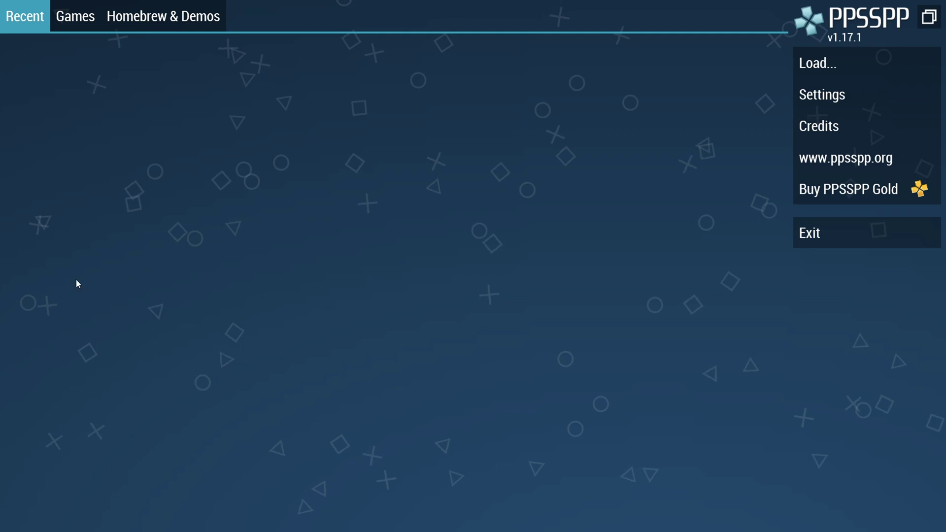
Browse the PPSSPP Homebrew Store, viewing game descriptions from Cave Story through rROOTAGE, and return to the home screen
left_click(153, 24)
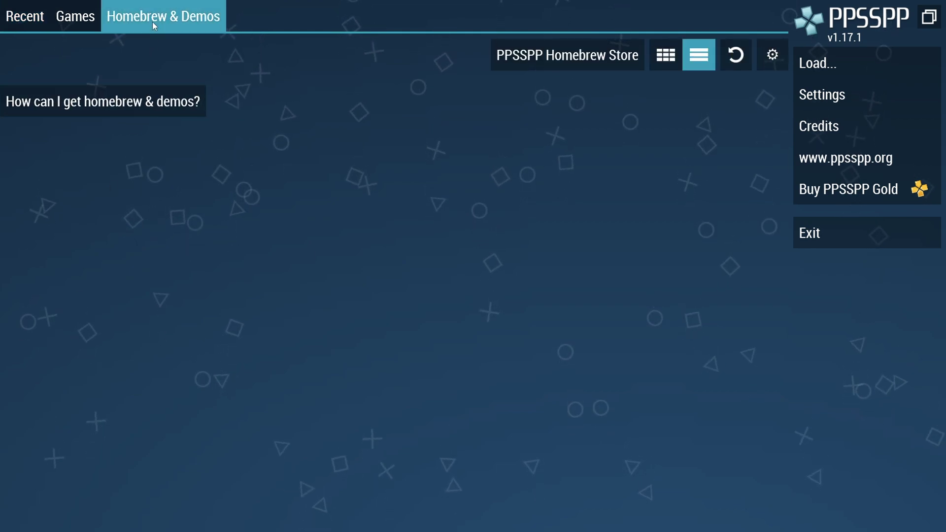
left_click(561, 61)
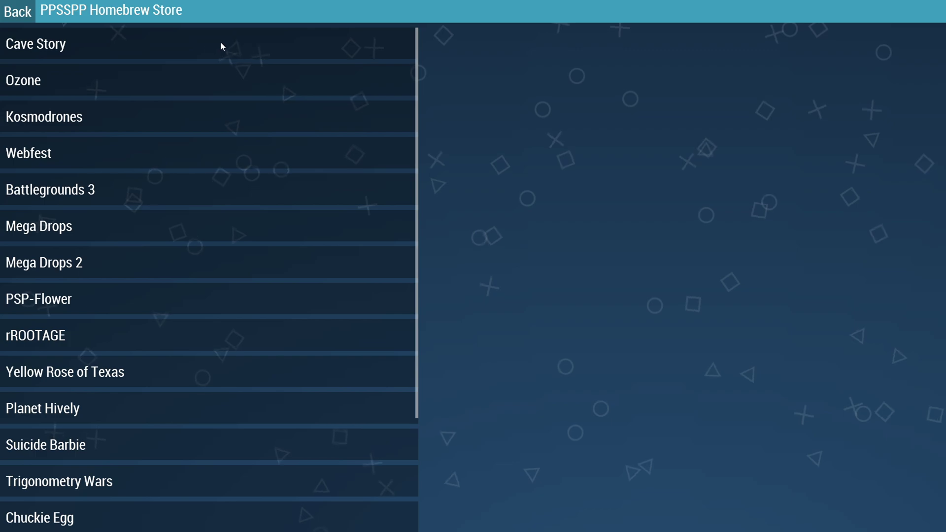
left_click(197, 43)
left_click(190, 81)
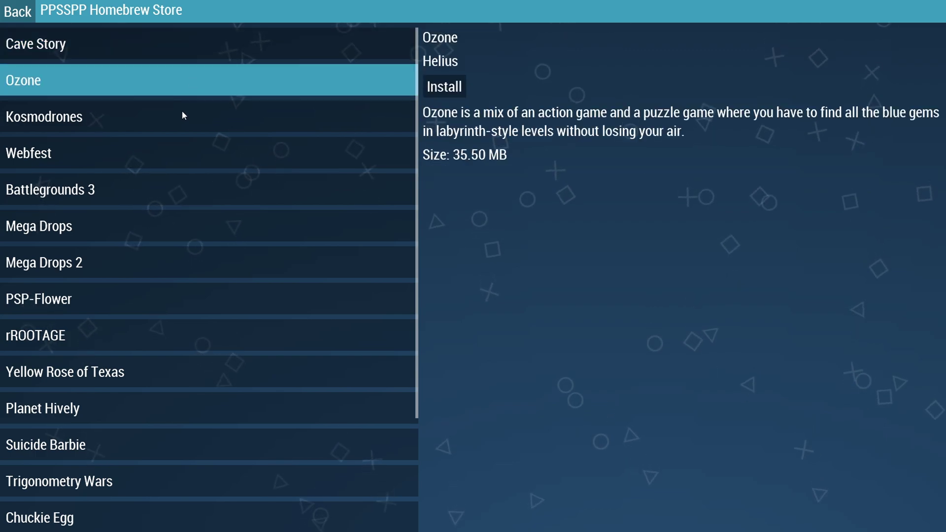
left_click(181, 116)
left_click(170, 159)
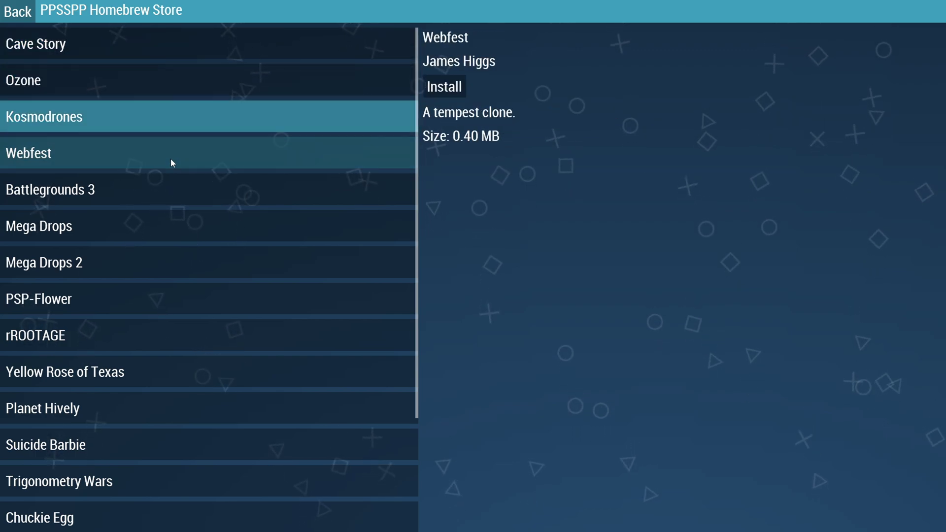
left_click(162, 195)
left_click(158, 225)
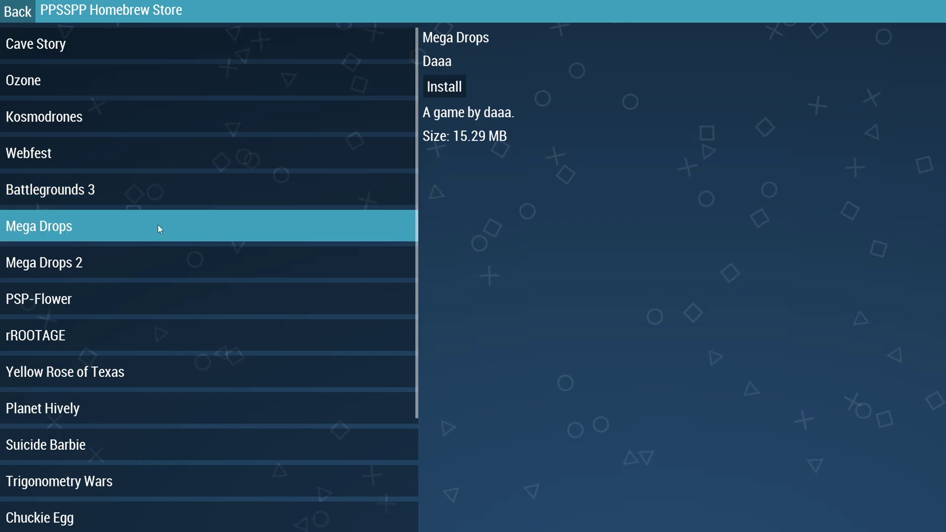
left_click(154, 266)
left_click(150, 302)
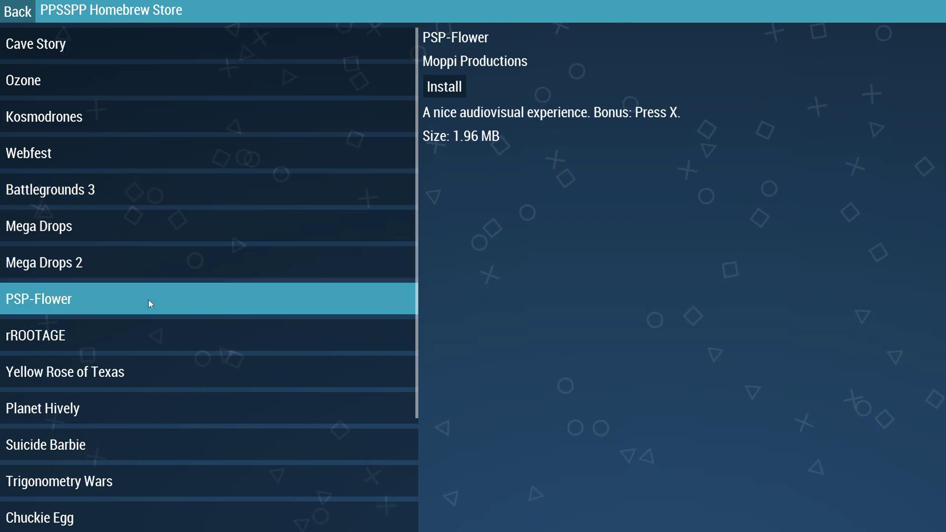
left_click(144, 351)
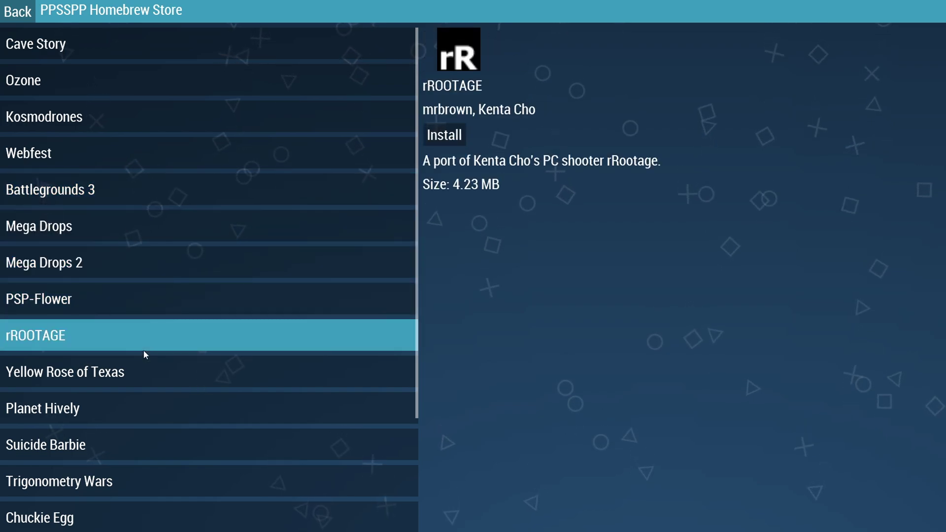
left_click(18, 14)
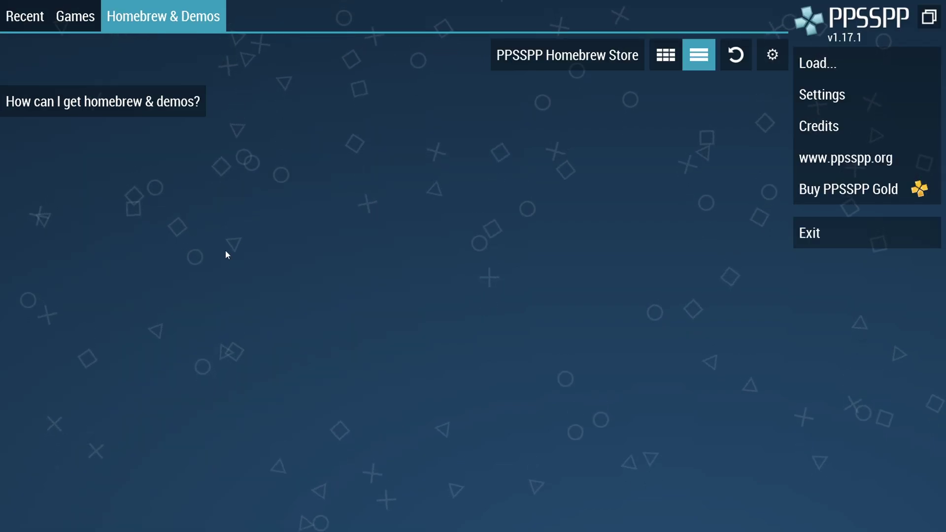
Browse for the games folder and select PPSSPP Games on the PHOTOS (I:) drive
left_click(82, 23)
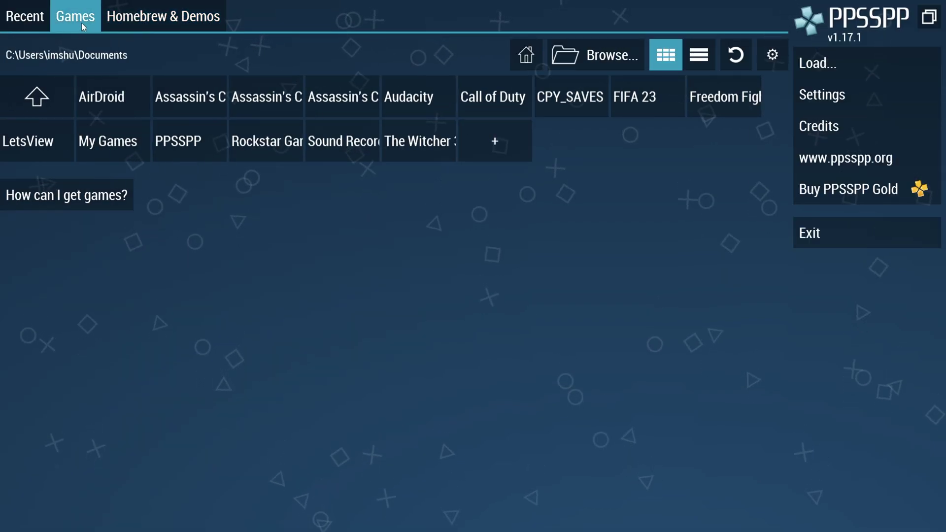
left_click(578, 62)
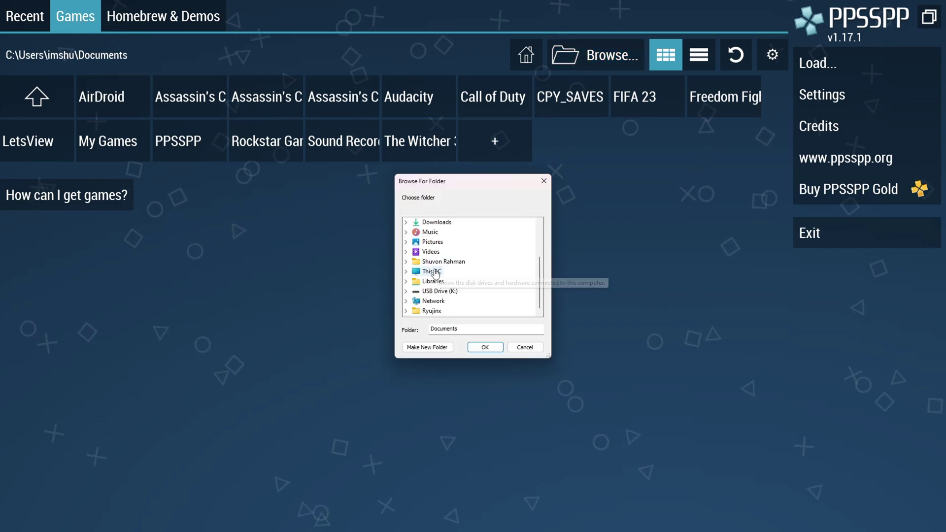
double_click(435, 274)
double_click(437, 293)
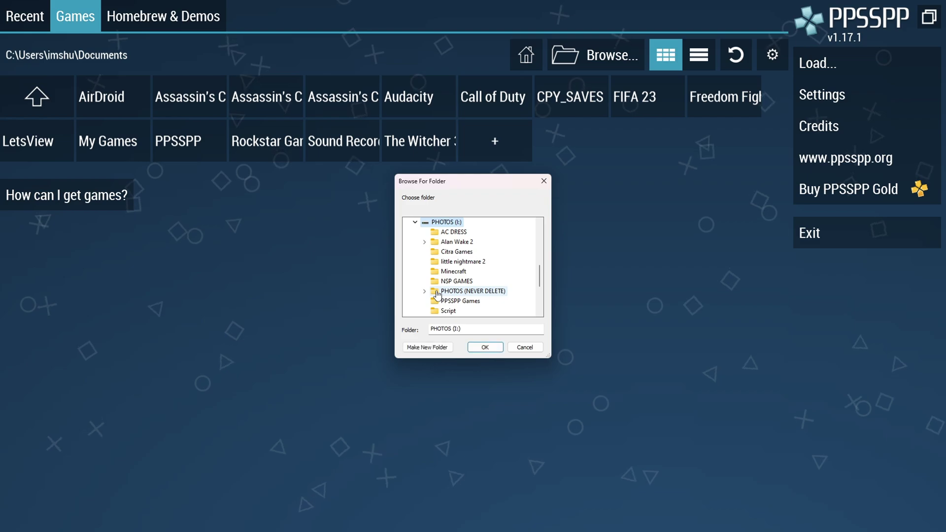
scroll(438, 292, "down", 2)
left_click(450, 243)
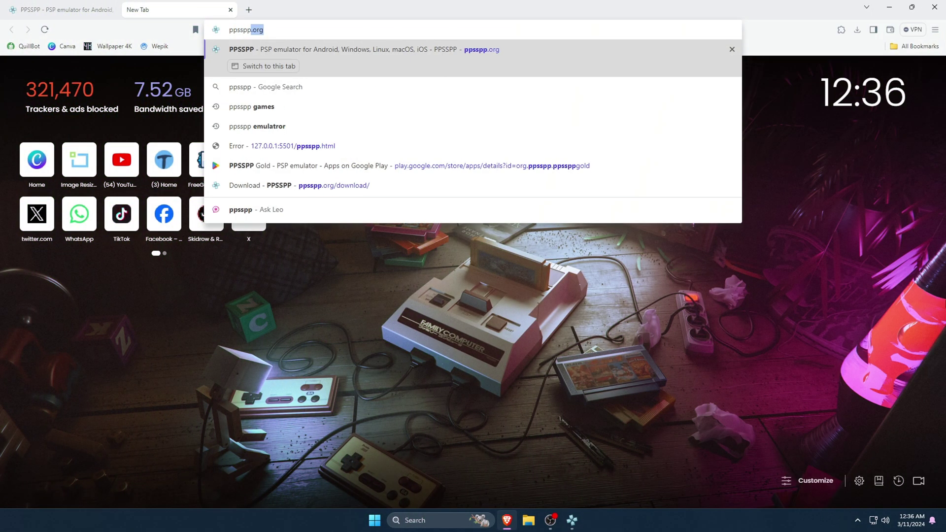
Search the web for "ppsspp compatibility list" in the browser and open the Compatibility List thread on the PPSSPP forum
type("compatib")
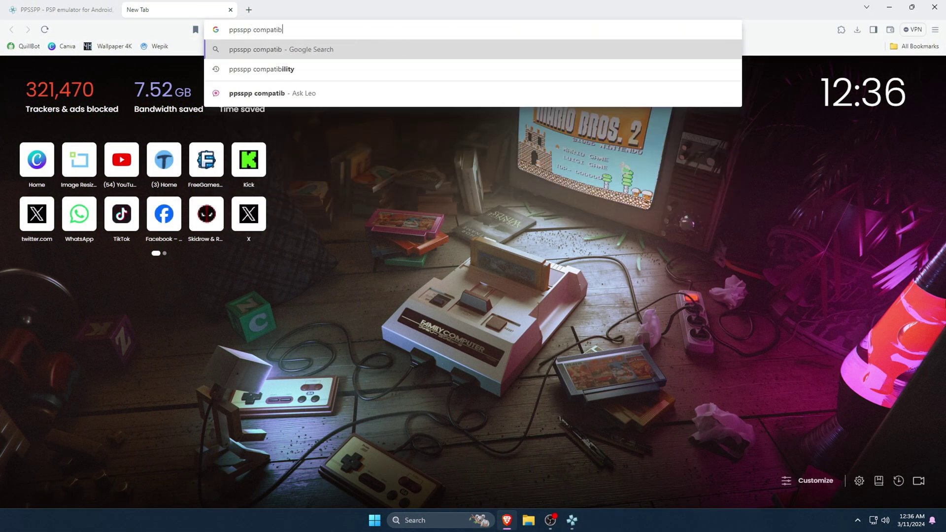
type("ility list")
key("Return")
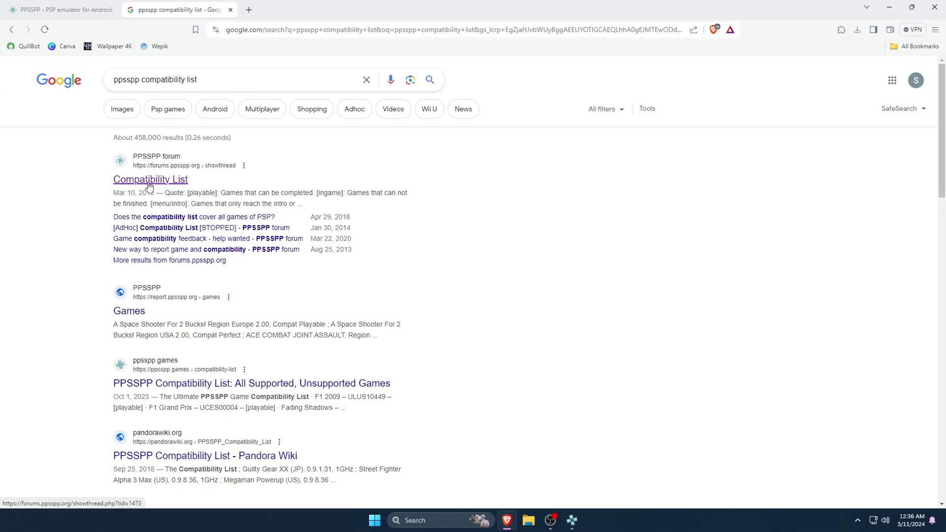
left_click(148, 180)
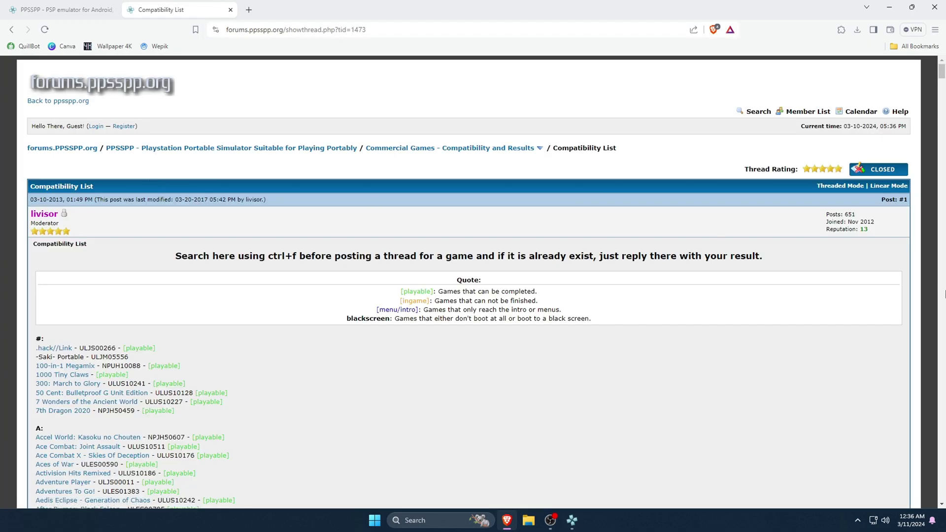
Examine the compatibility list for which PSP games are rated playable or ingame
left_click_drag(942, 73, 942, 82)
scroll(942, 82, "down", 8)
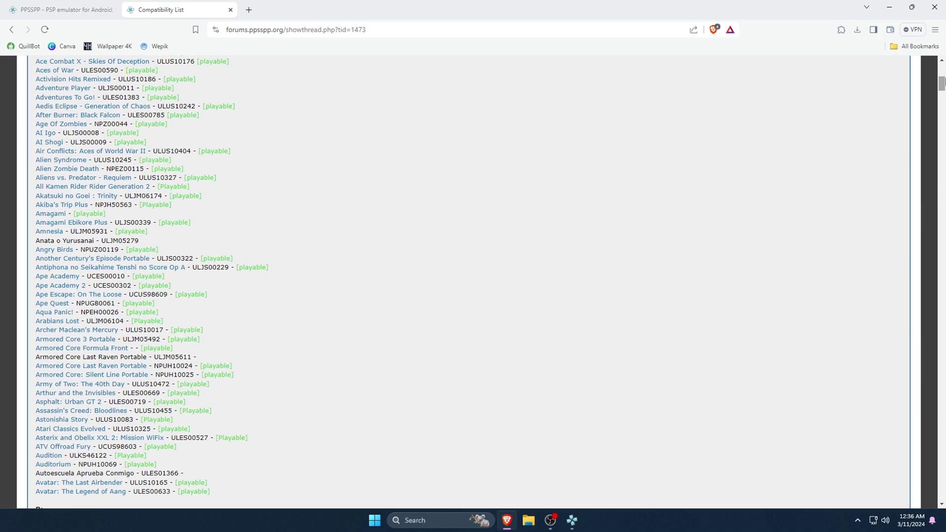
scroll(945, 81, "down", 5)
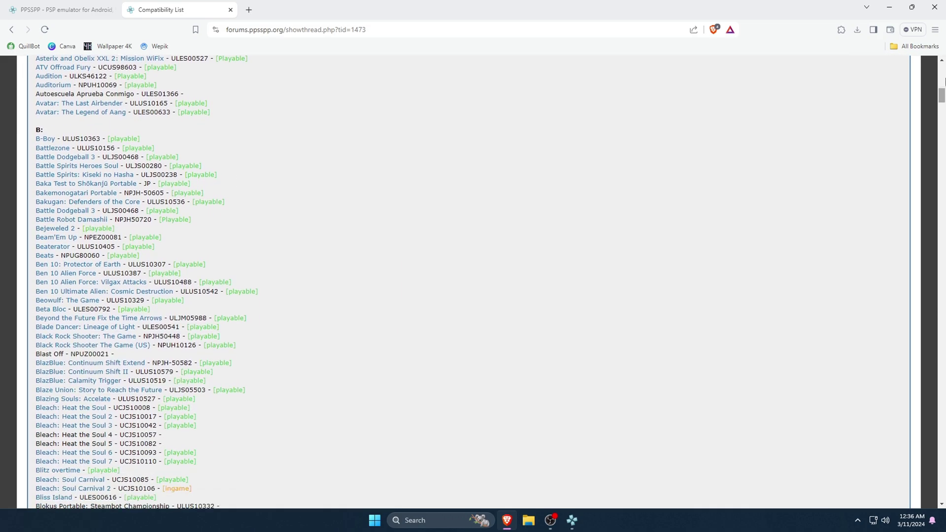
scroll(945, 81, "down", 2)
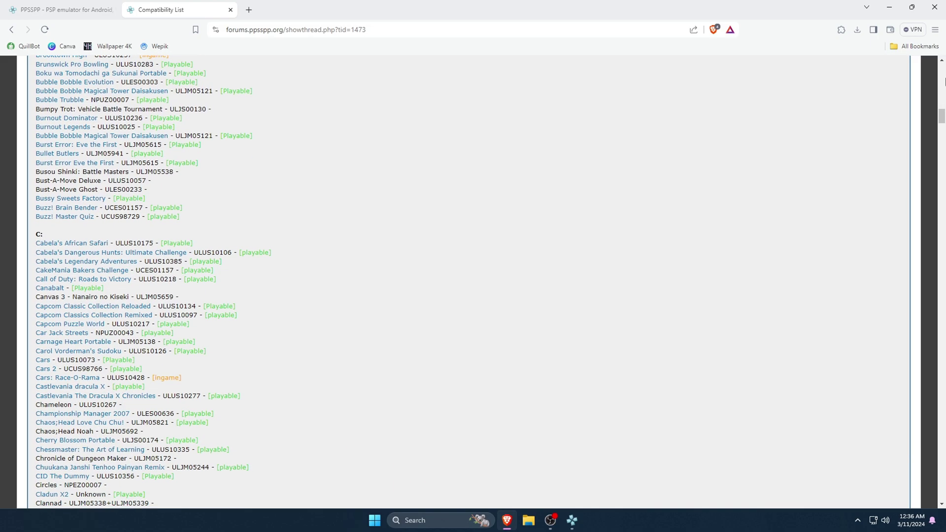
scroll(945, 81, "down", 8)
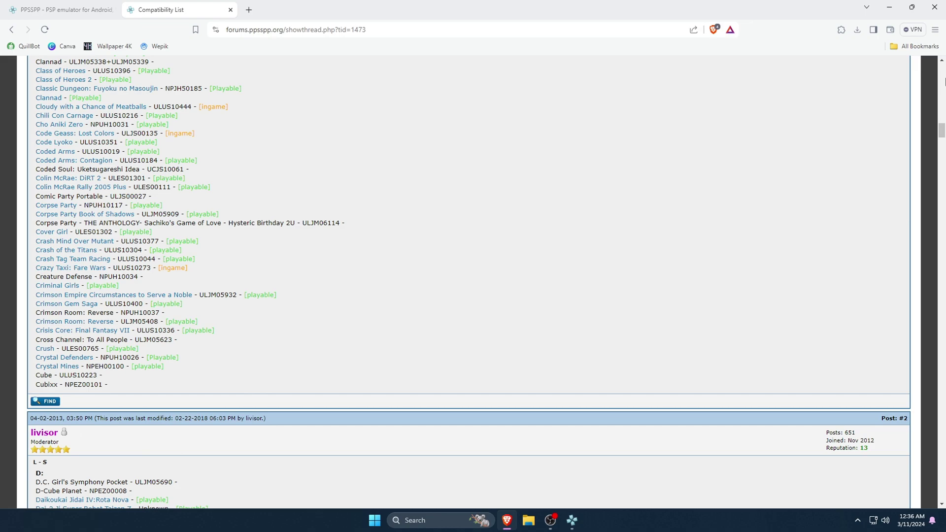
scroll(945, 81, "down", 6)
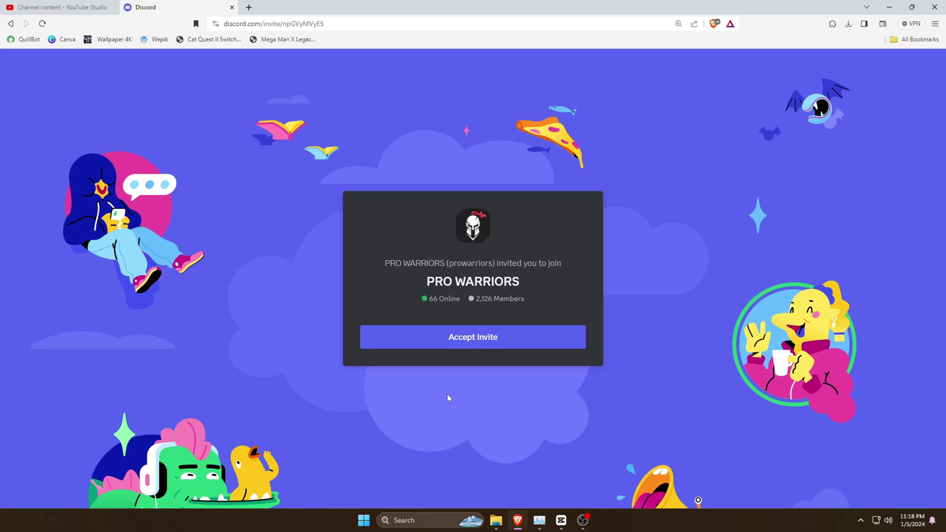
left_click(468, 339)
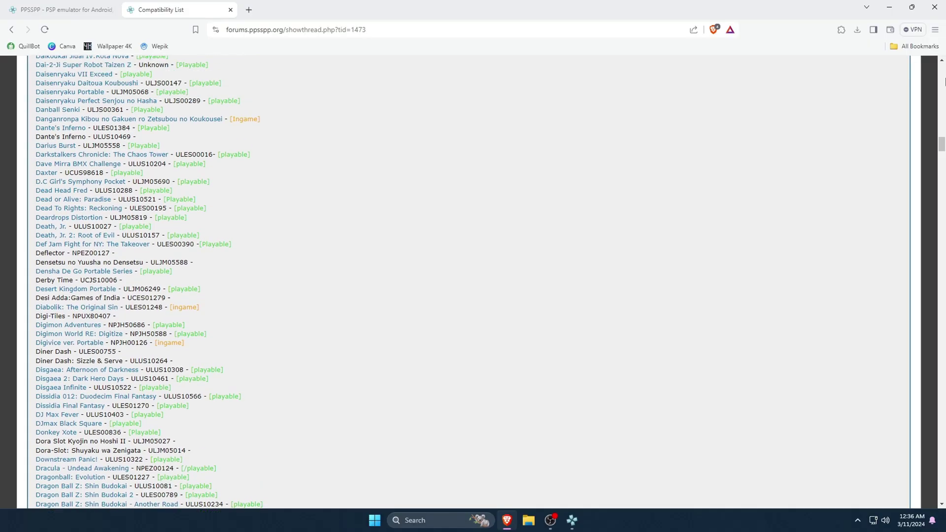
scroll(468, 296, "up", 5)
scroll(945, 82, "up", 5)
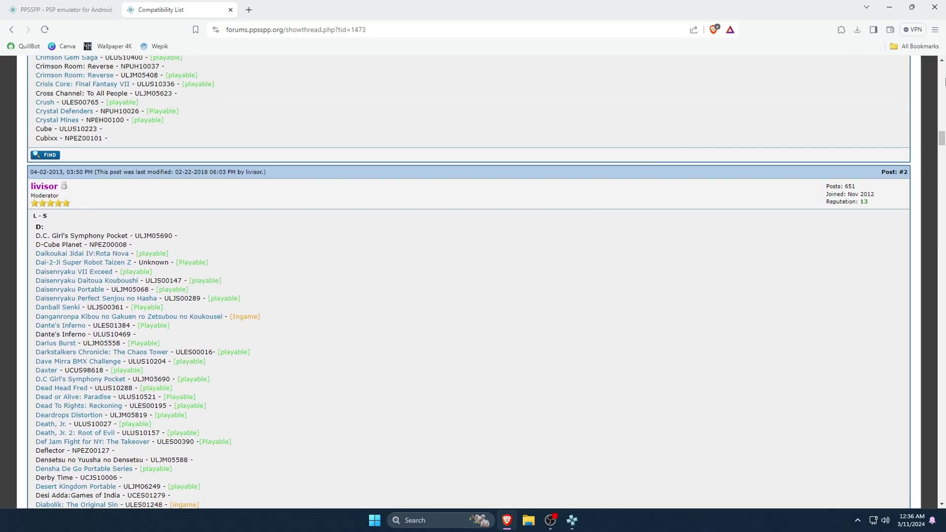
scroll(945, 82, "up", 5)
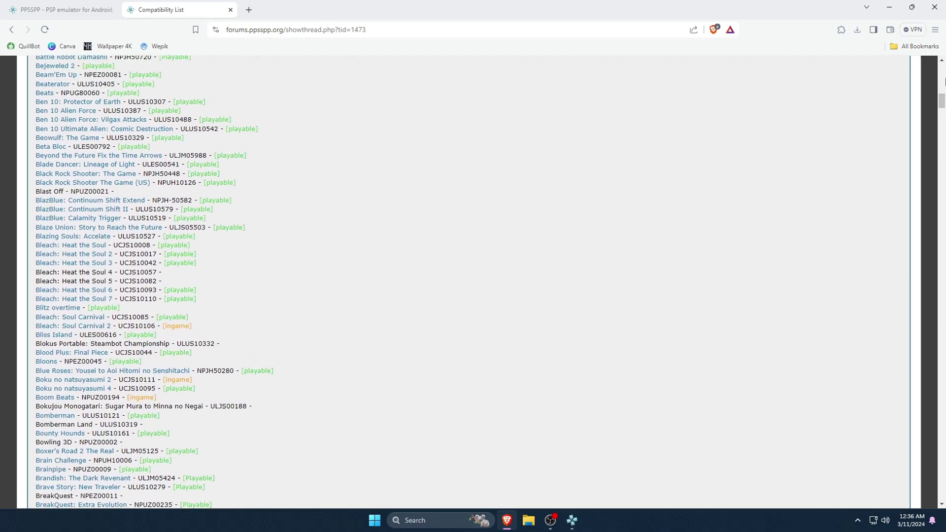
scroll(945, 82, "up", 6)
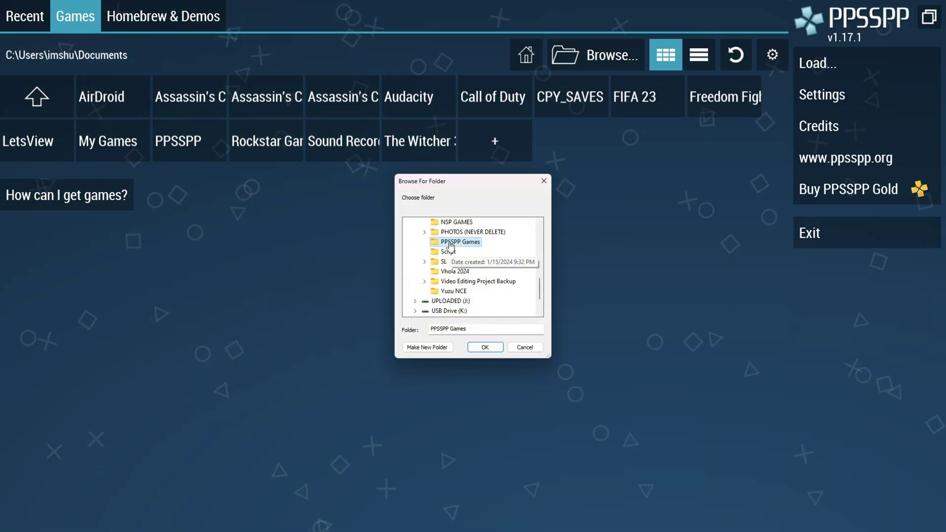
Confirm PPSSPP Games as the folder shown in the PPSSPP games list
left_click(484, 348)
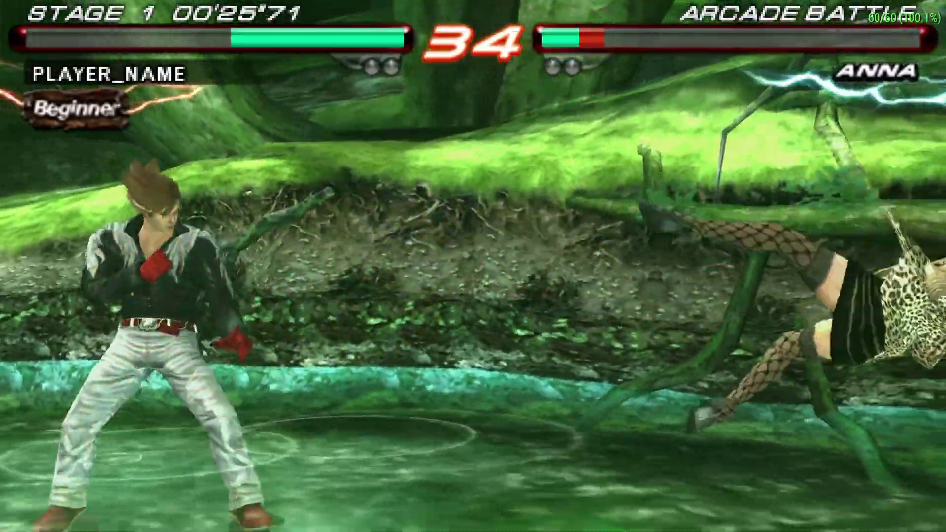
Set the window size to 10x for the running Tekken 6 game
mouse_move(126, 153)
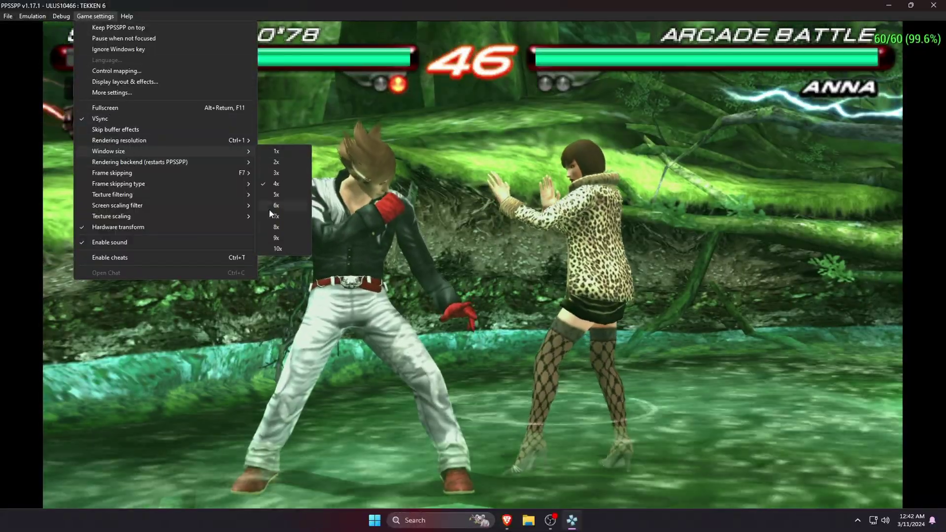
left_click(274, 249)
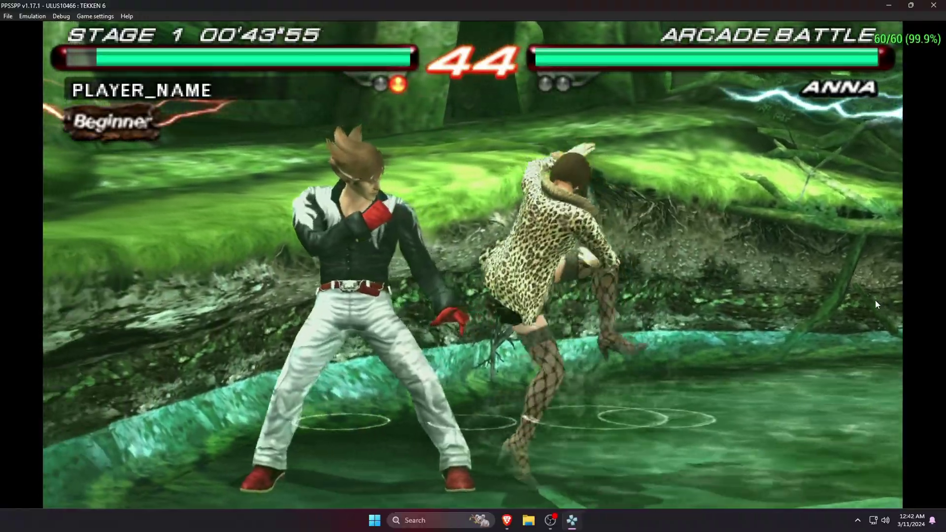